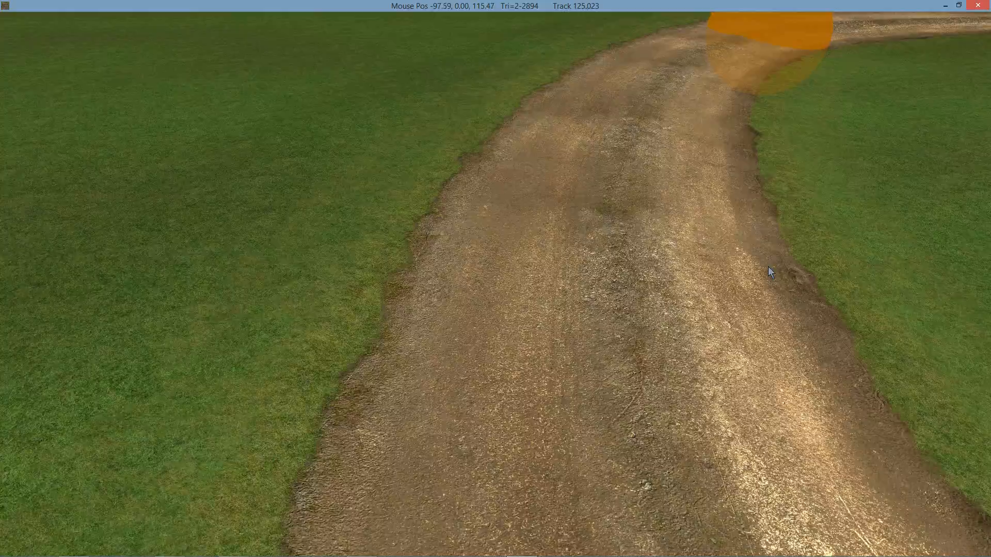
Step: Switch to track cross-section editing and select the cross-section at the open end of the dirt track
{"action": "mouse_move", "coordinate": [81, 3]}
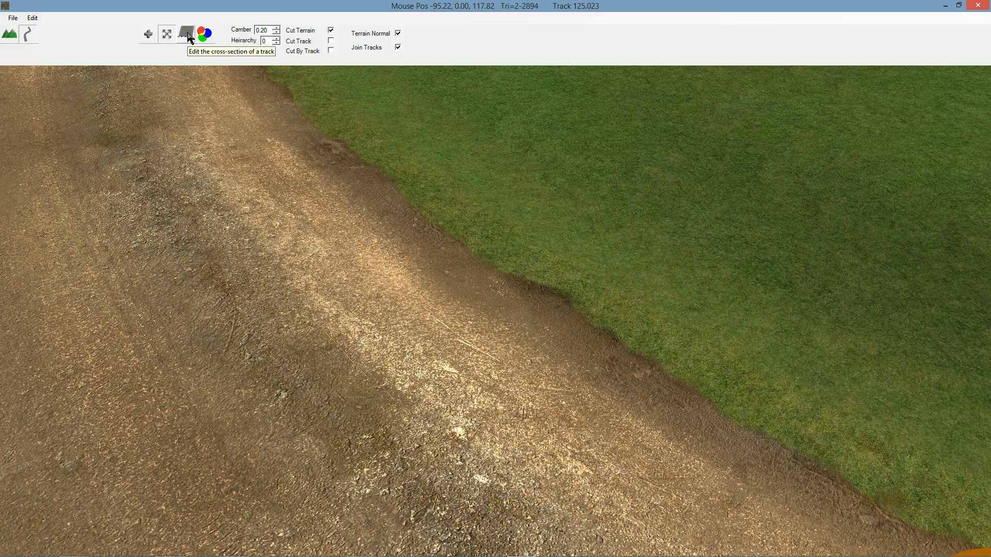
{"action": "left_click", "coordinate": [187, 35]}
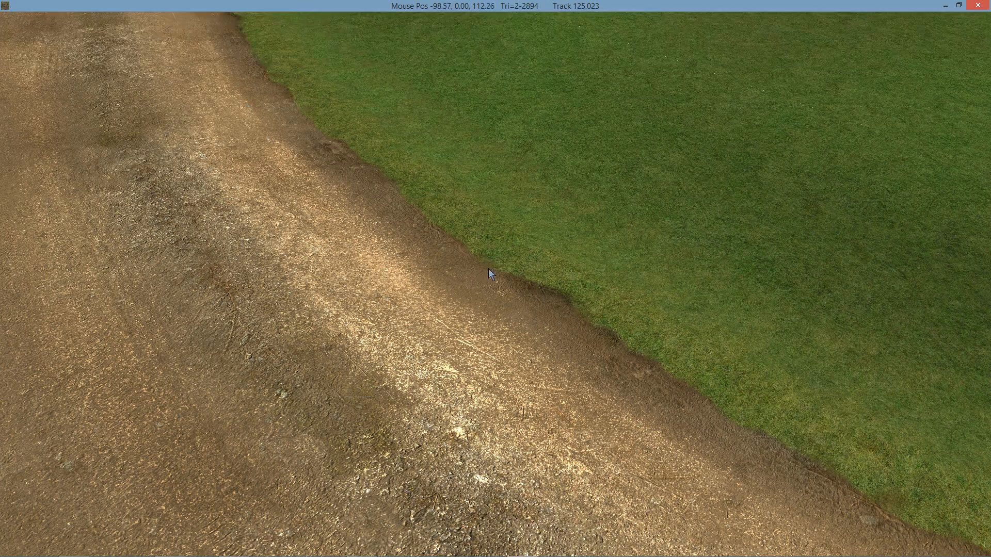
{"action": "scroll", "coordinate": [460, 258], "scroll_direction": "down", "scroll_amount": 3}
{"action": "middle_click_drag", "start_coordinate": [422, 248], "coordinate": [575, 168]}
{"action": "left_click", "coordinate": [543, 313]}
{"action": "scroll", "coordinate": [366, 257], "scroll_direction": "down", "scroll_amount": 3}
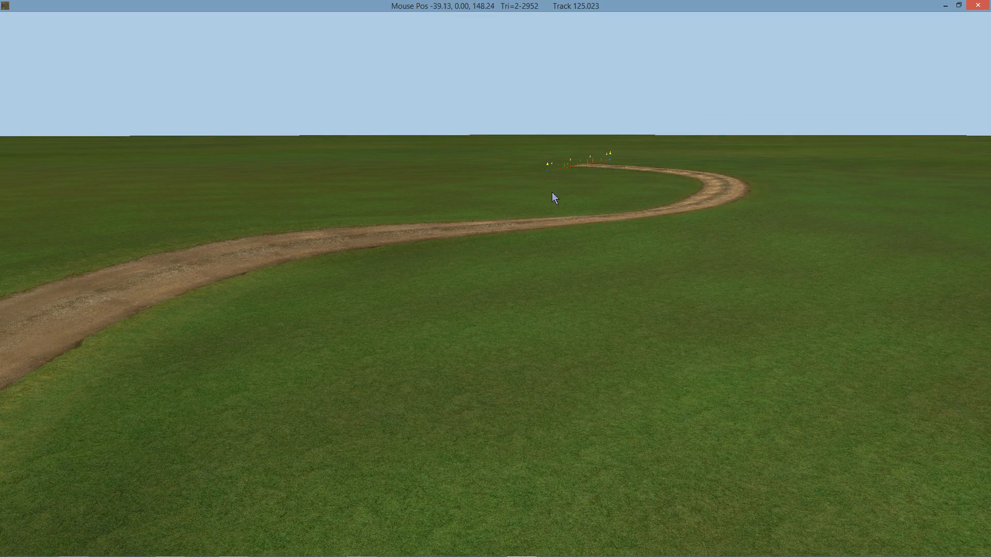
{"action": "middle_click_drag", "start_coordinate": [450, 239], "coordinate": [346, 257]}
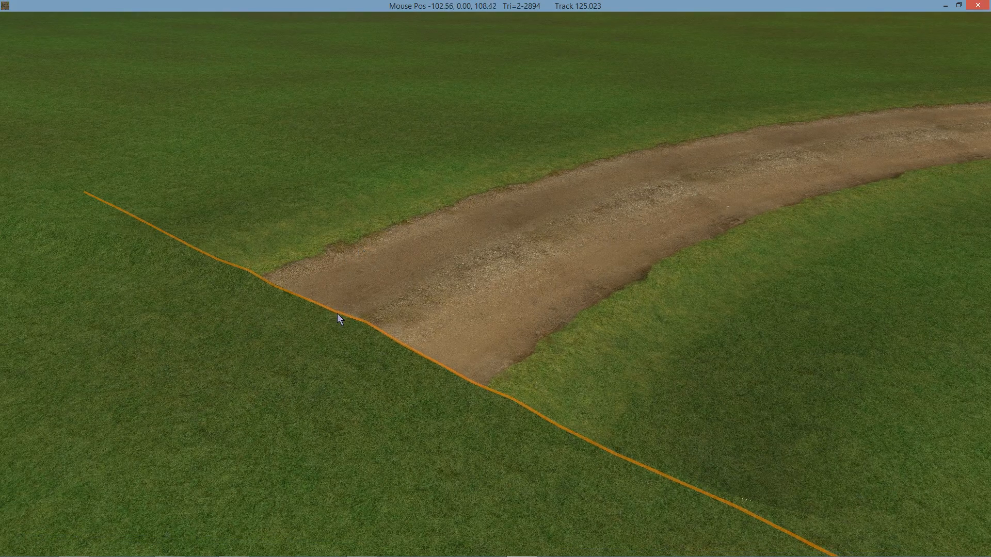
{"action": "left_click", "coordinate": [336, 313]}
{"action": "middle_click_drag", "start_coordinate": [450, 248], "coordinate": [451, 221]}
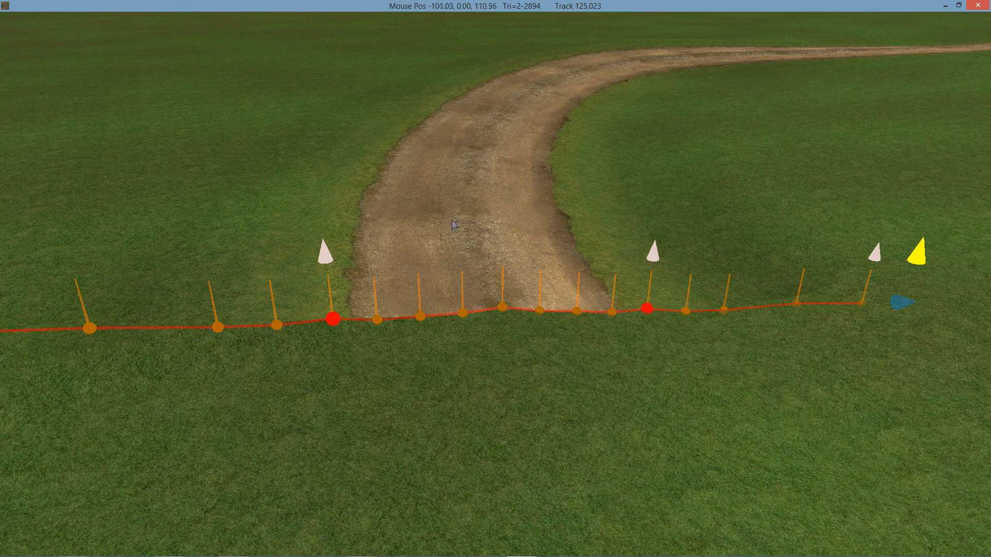
{"action": "left_click", "coordinate": [451, 215]}
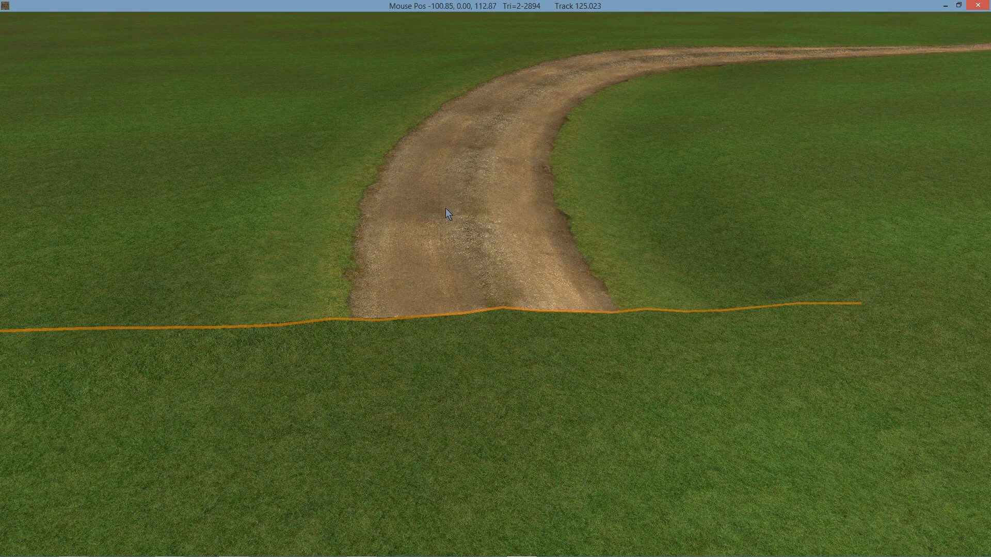
{"action": "left_click", "coordinate": [442, 321]}
Step: Reposition the verge points and the nearby dirt-edge boundary point along the left half of the end cross-section
{"action": "middle_click_drag", "start_coordinate": [366, 346], "coordinate": [335, 346]}
{"action": "mouse_move", "coordinate": [305, 270]}
{"action": "left_mouse_down"}
{"action": "mouse_move", "coordinate": [305, 256]}
{"action": "mouse_move", "coordinate": [309, 290]}
{"action": "mouse_move", "coordinate": [299, 256]}
{"action": "mouse_move", "coordinate": [271, 279]}
{"action": "mouse_move", "coordinate": [333, 263]}
{"action": "mouse_move", "coordinate": [310, 289]}
{"action": "left_mouse_up"}
{"action": "left_click_drag", "start_coordinate": [324, 252], "coordinate": [319, 282]}
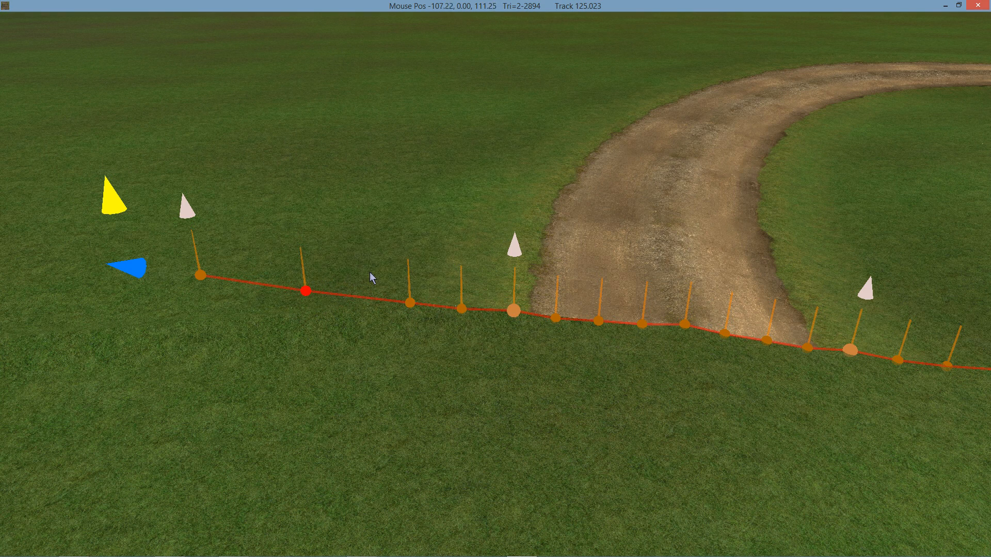
{"action": "left_click_drag", "start_coordinate": [409, 275], "coordinate": [404, 312]}
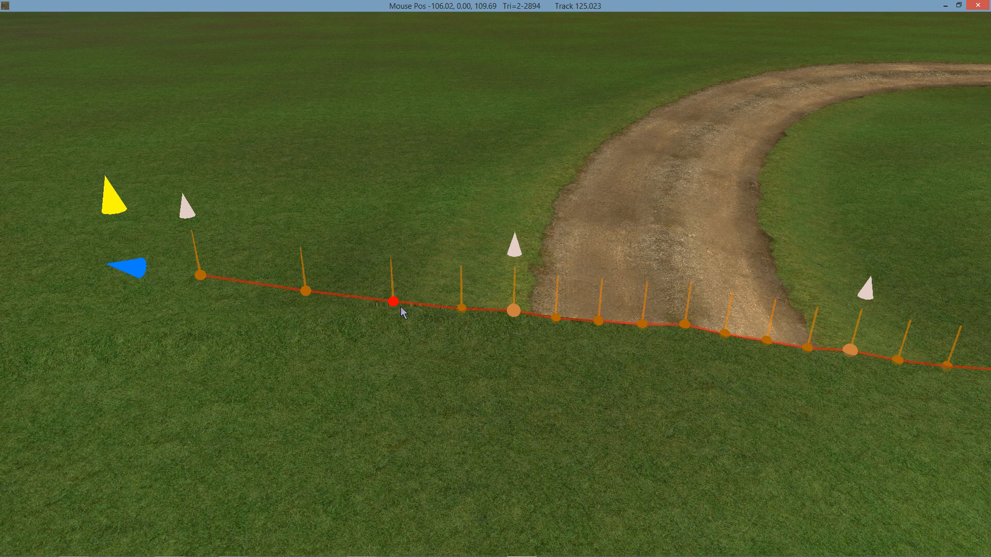
{"action": "left_click", "coordinate": [512, 311]}
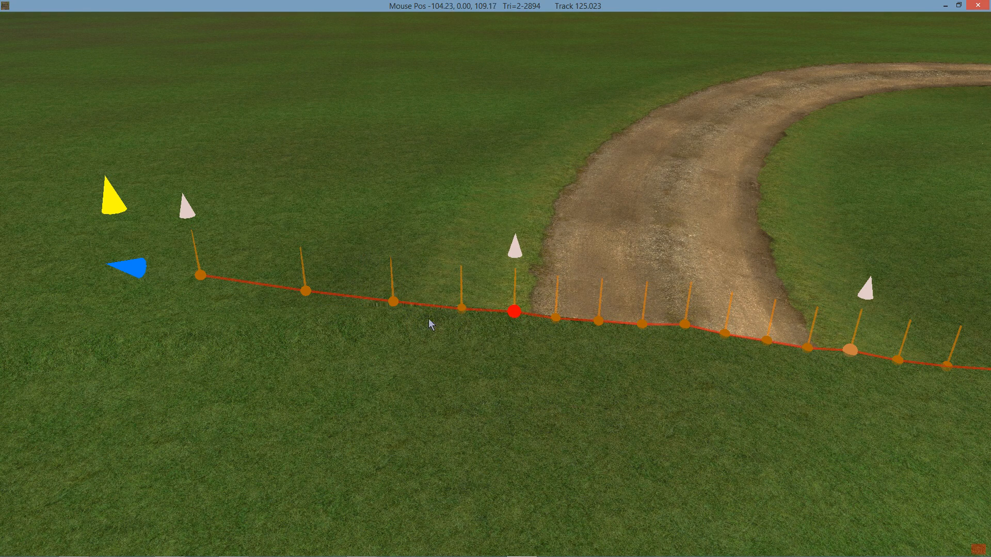
{"action": "left_click_drag", "start_coordinate": [195, 281], "coordinate": [199, 280]}
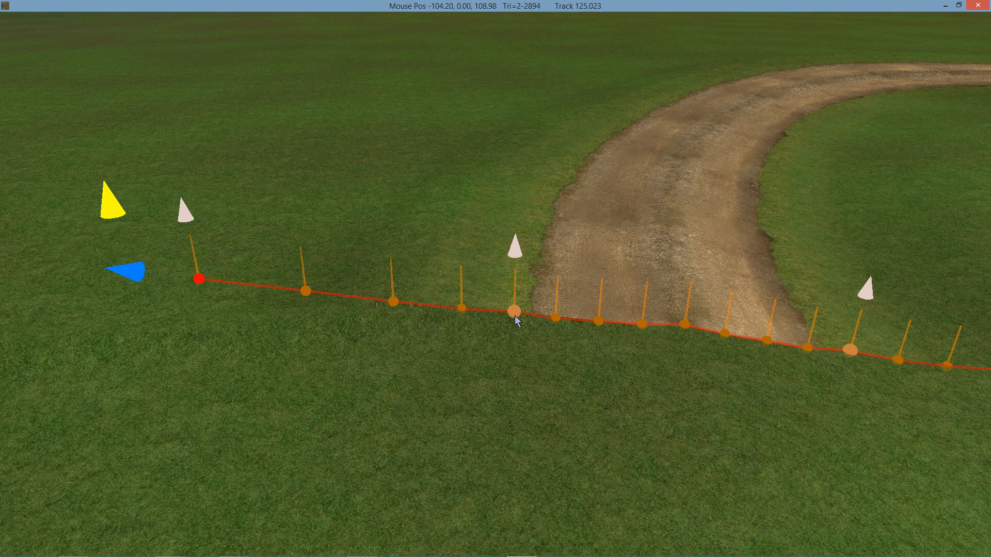
{"action": "left_click_drag", "start_coordinate": [516, 320], "coordinate": [514, 319]}
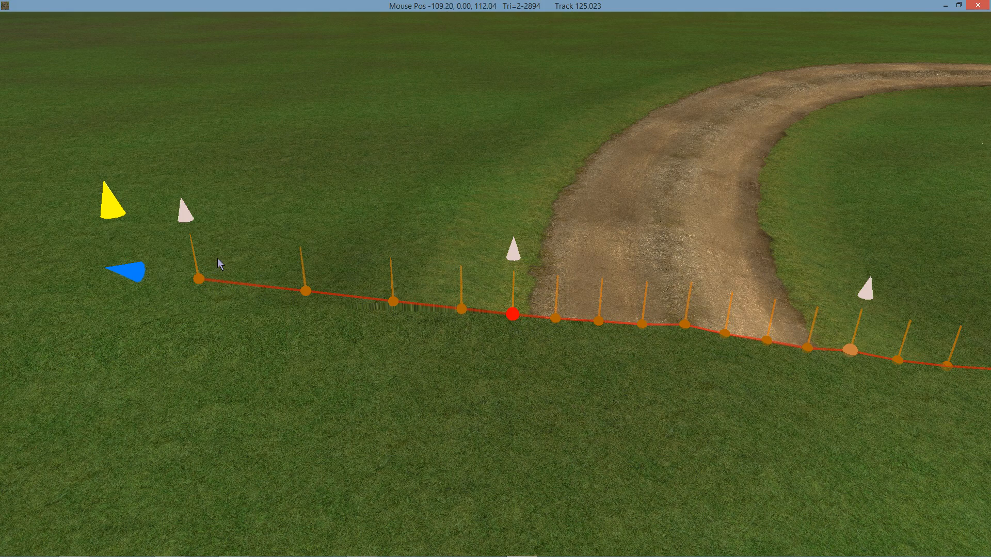
Step: Display the wireframe mesh over the track and the terrain surrounding the end cross-section
{"action": "key", "text": "w"}
{"action": "middle_click_drag", "start_coordinate": [299, 186], "coordinate": [351, 239]}
{"action": "right_click_drag", "start_coordinate": [351, 239], "coordinate": [346, 412]}
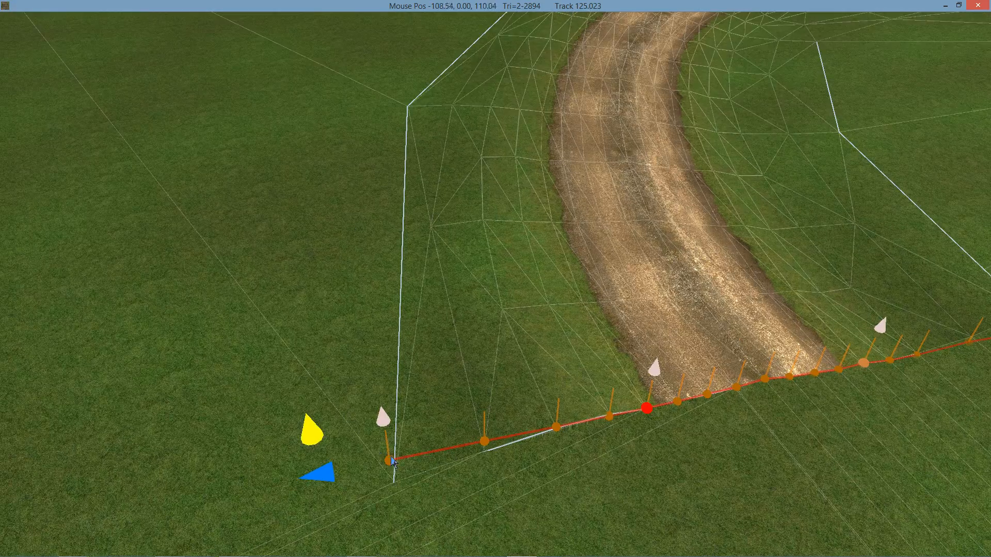
{"action": "scroll", "coordinate": [406, 165], "scroll_direction": "down", "scroll_amount": 10}
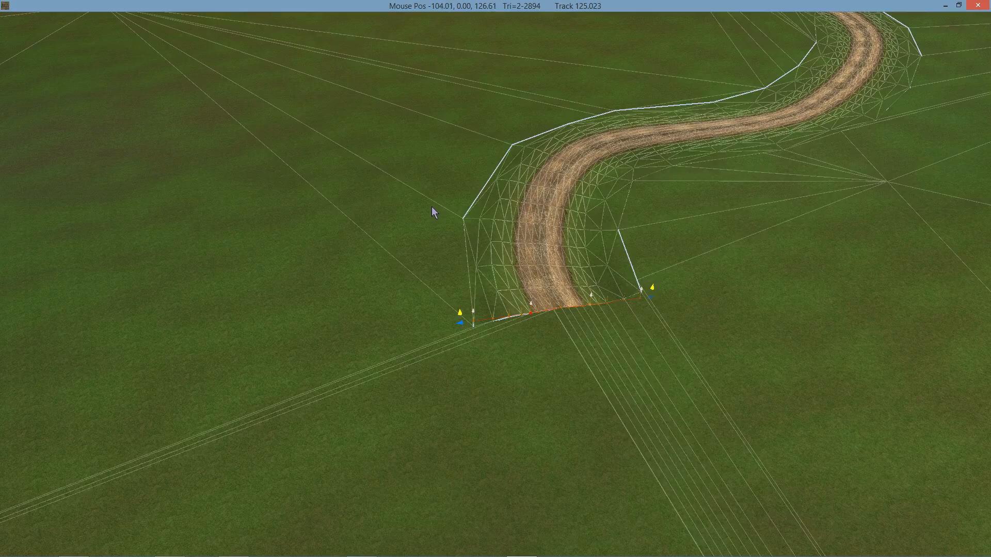
{"action": "scroll", "coordinate": [431, 206], "scroll_direction": "up", "scroll_amount": 10}
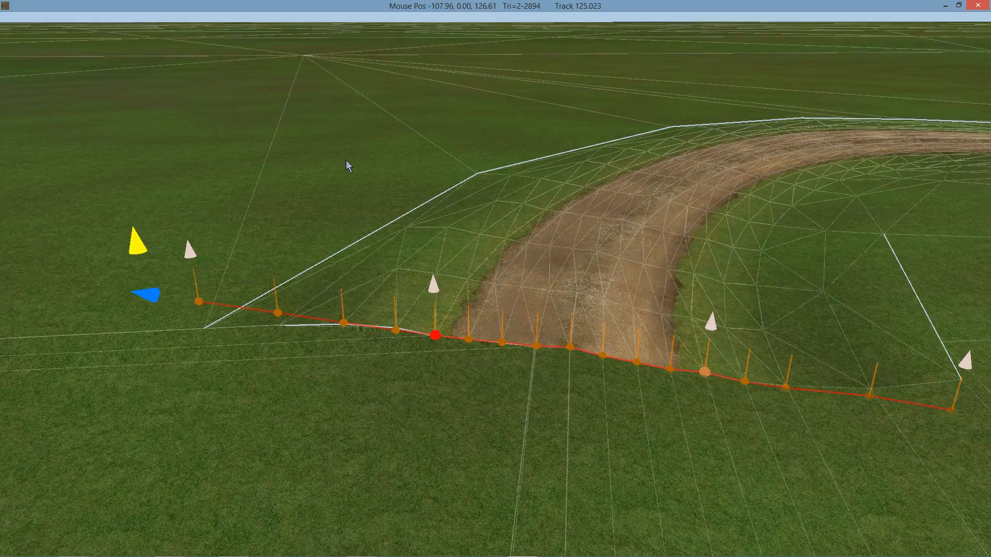
{"action": "middle_click_drag", "start_coordinate": [346, 160], "coordinate": [424, 214]}
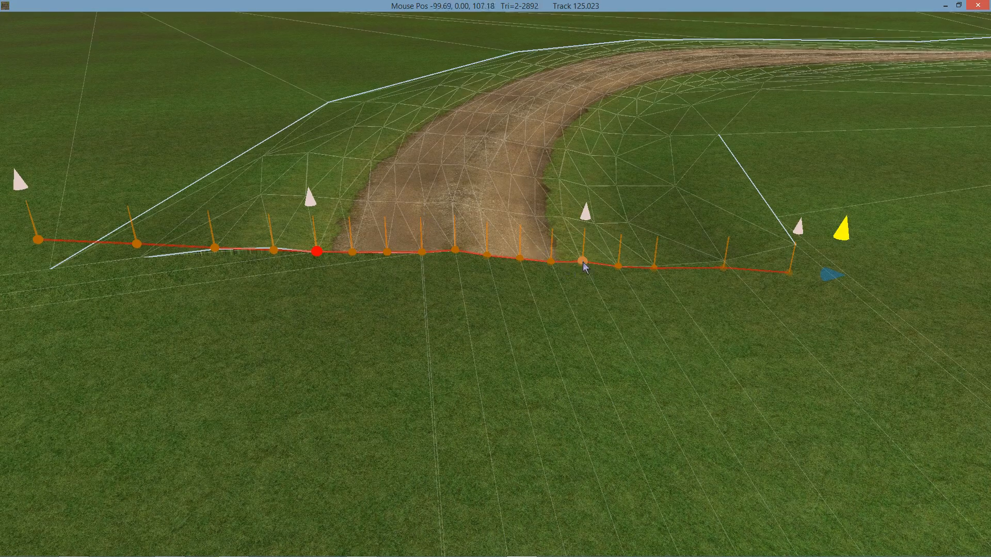
Step: Select both boundary points flanking the dirt surface on the end cross-section and reactivate that cross-section
{"action": "left_click", "coordinate": [583, 263]}
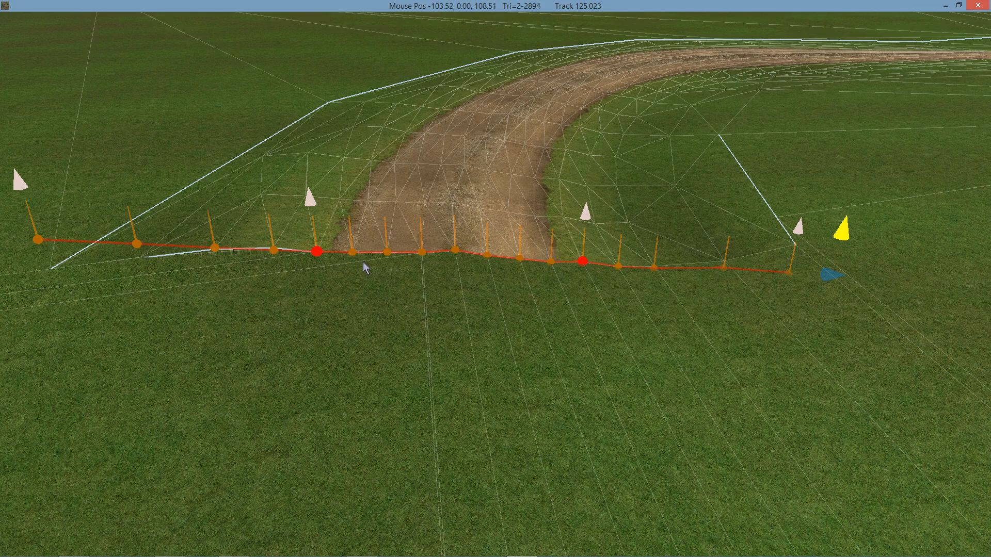
{"action": "key", "text": "Left"}
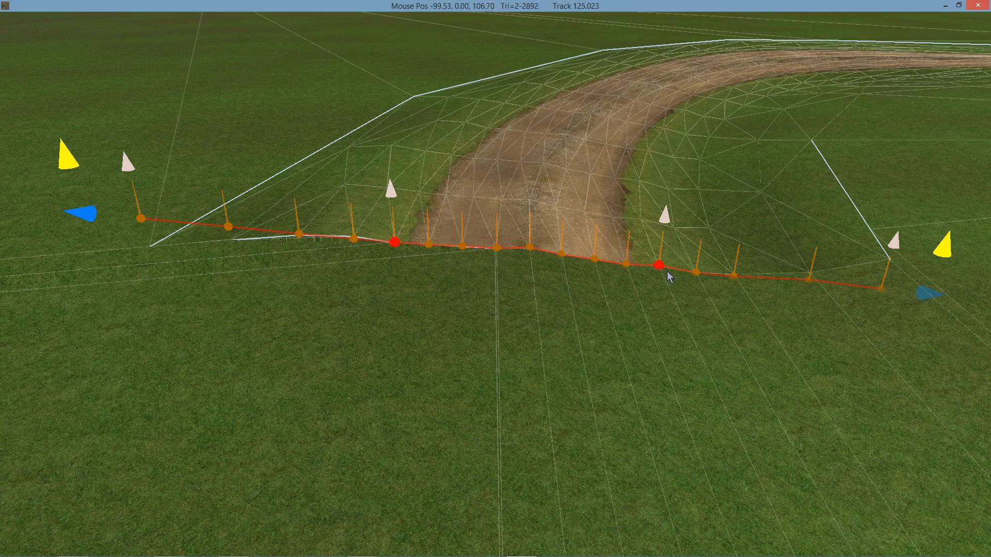
{"action": "middle_click_drag", "start_coordinate": [315, 254], "coordinate": [289, 241]}
{"action": "scroll", "coordinate": [311, 285], "scroll_direction": "up", "scroll_amount": 2}
{"action": "left_click", "coordinate": [331, 262]}
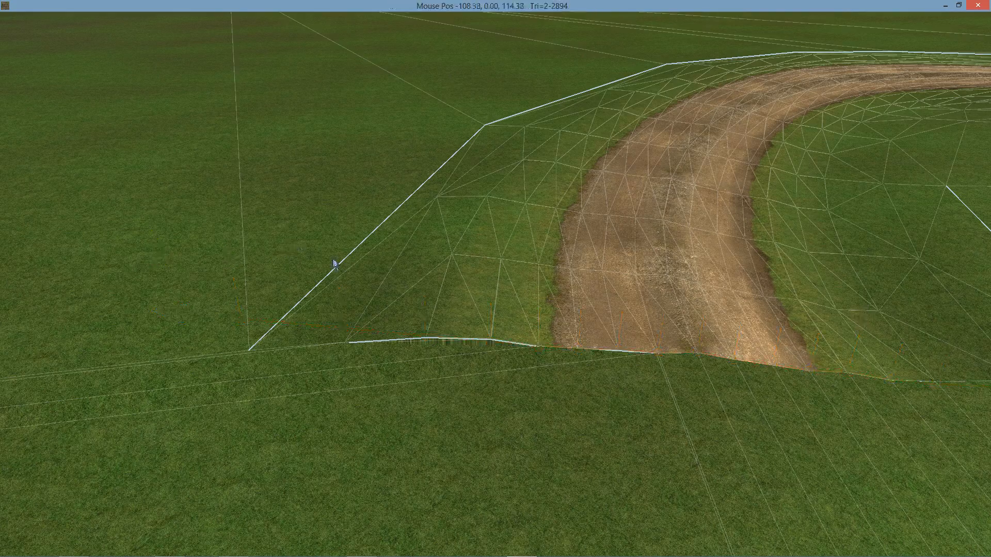
{"action": "left_click", "coordinate": [541, 349]}
Step: Select the three outermost points on the left verge of the end cross-section and shift them slightly inward together
{"action": "middle_click_drag", "start_coordinate": [631, 362], "coordinate": [665, 429]}
{"action": "scroll", "coordinate": [624, 357], "scroll_direction": "down", "scroll_amount": 2}
{"action": "scroll", "coordinate": [590, 347], "scroll_direction": "down", "scroll_amount": 2}
{"action": "scroll", "coordinate": [612, 393], "scroll_direction": "up", "scroll_amount": 2}
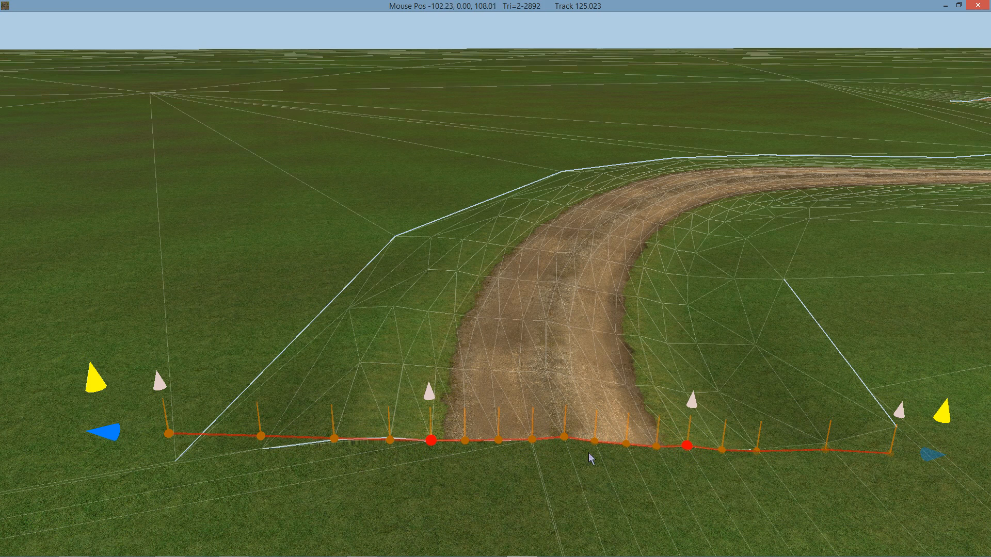
{"action": "right_click_drag", "start_coordinate": [618, 446], "coordinate": [575, 426]}
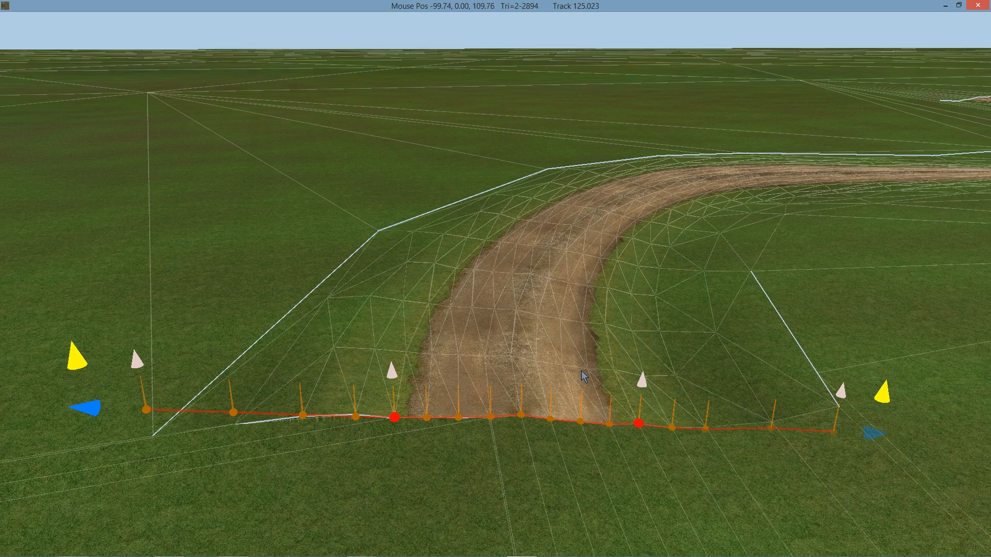
{"action": "middle_click_drag", "start_coordinate": [548, 353], "coordinate": [566, 355]}
{"action": "middle_click_drag", "start_coordinate": [339, 486], "coordinate": [285, 476]}
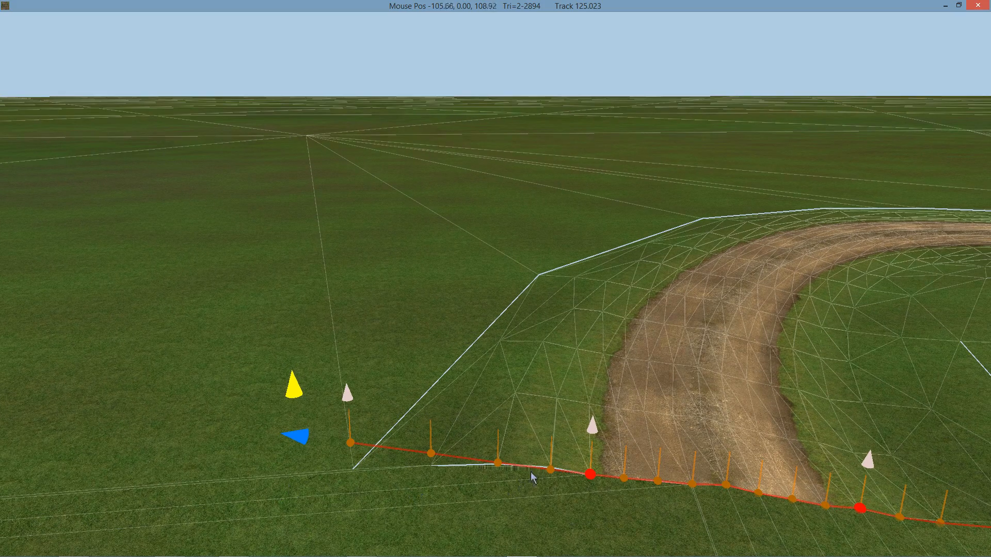
{"action": "mouse_move", "coordinate": [530, 471]}
{"action": "left_mouse_down"}
{"action": "mouse_move", "coordinate": [339, 420]}
{"action": "mouse_move", "coordinate": [374, 448]}
{"action": "left_mouse_up"}
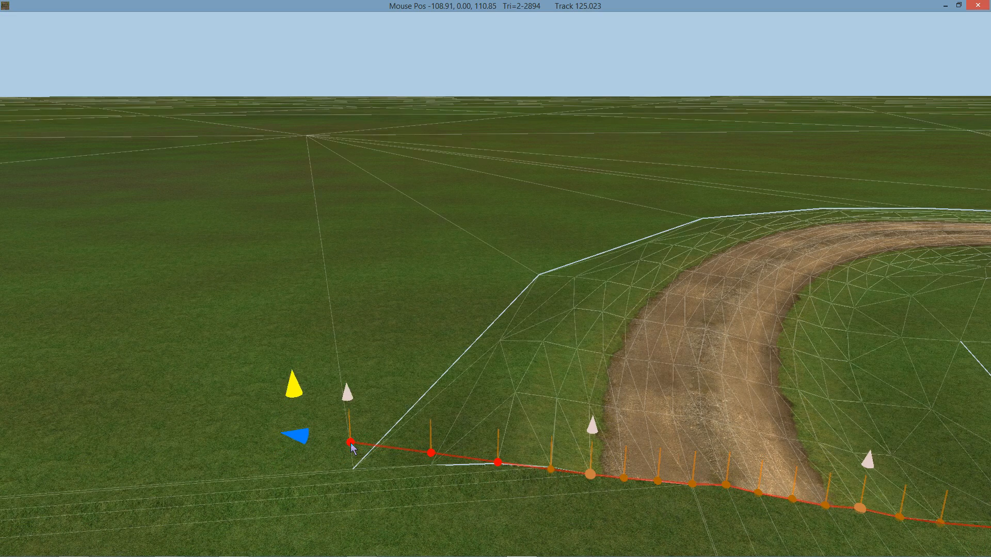
{"action": "mouse_move", "coordinate": [353, 448]}
{"action": "left_mouse_down"}
{"action": "mouse_move", "coordinate": [356, 427]}
{"action": "mouse_move", "coordinate": [354, 449]}
{"action": "mouse_move", "coordinate": [323, 449]}
{"action": "mouse_move", "coordinate": [376, 445]}
{"action": "mouse_move", "coordinate": [357, 443]}
{"action": "left_mouse_up"}
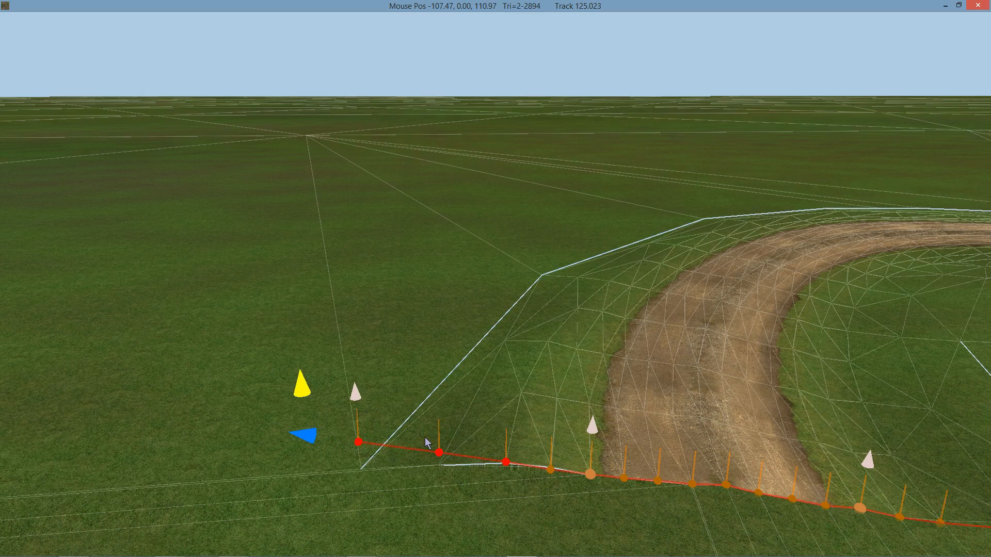
Step: Switch to track node editing and lower the camber of the end node to level the cross-section
{"action": "right_click_drag", "start_coordinate": [427, 441], "coordinate": [451, 445]}
{"action": "mouse_move", "coordinate": [618, 357]}
{"action": "right_mouse_down"}
{"action": "mouse_move", "coordinate": [597, 330]}
{"action": "mouse_move", "coordinate": [603, 359]}
{"action": "right_mouse_up"}
{"action": "right_click_drag", "start_coordinate": [487, 355], "coordinate": [378, 298]}
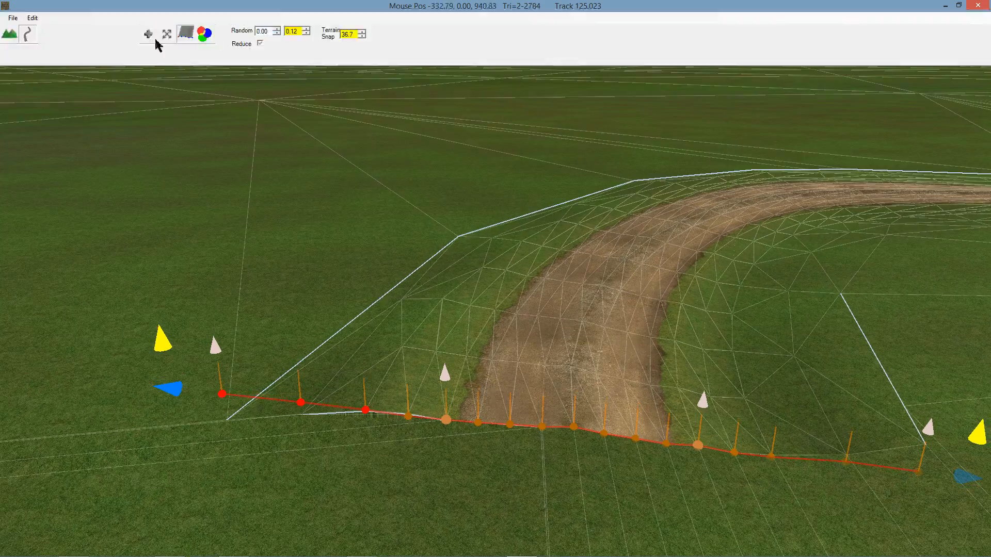
{"action": "left_click", "coordinate": [166, 37]}
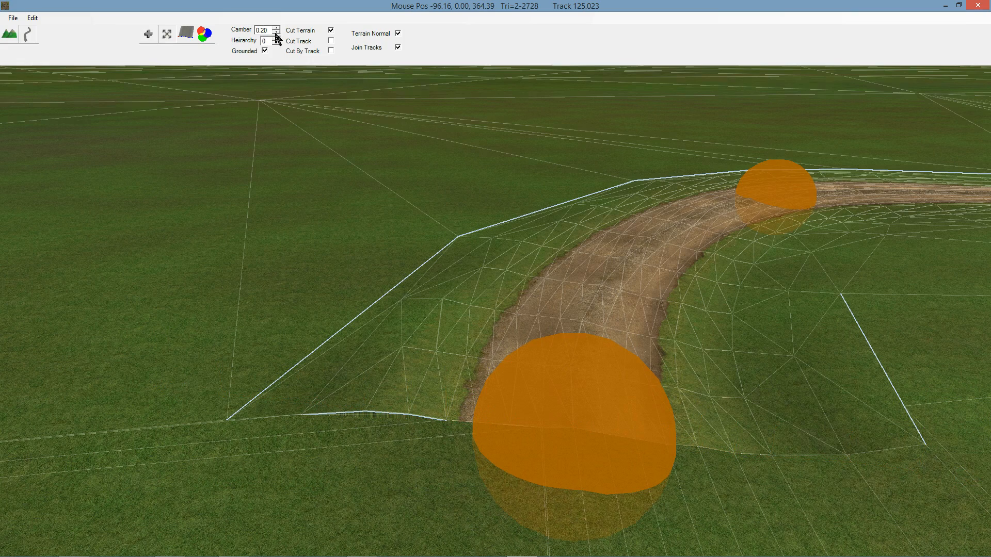
{"action": "left_click", "coordinate": [277, 33]}
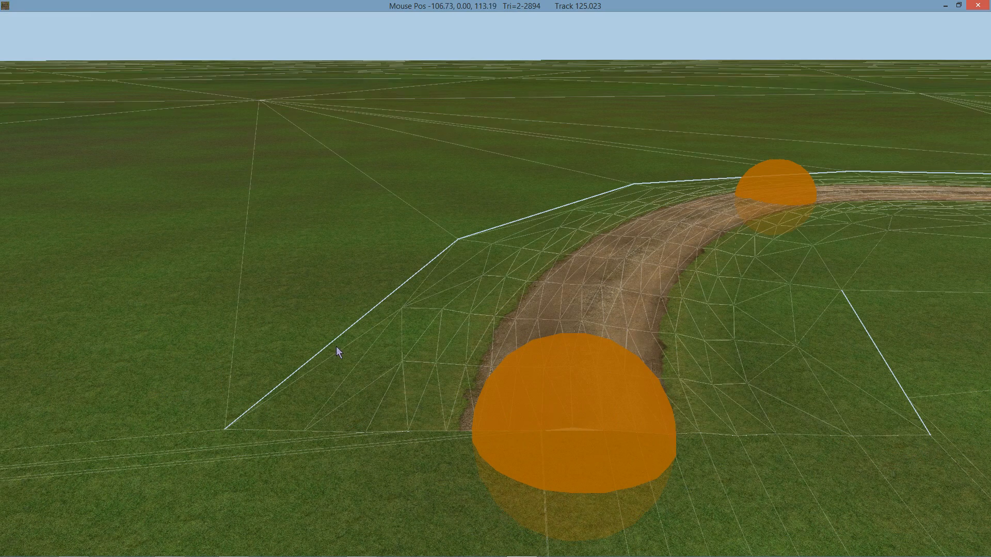
Step: Return to cross-section editing and try lowering the centre point in the middle of the dirt surface
{"action": "left_click", "coordinate": [189, 36]}
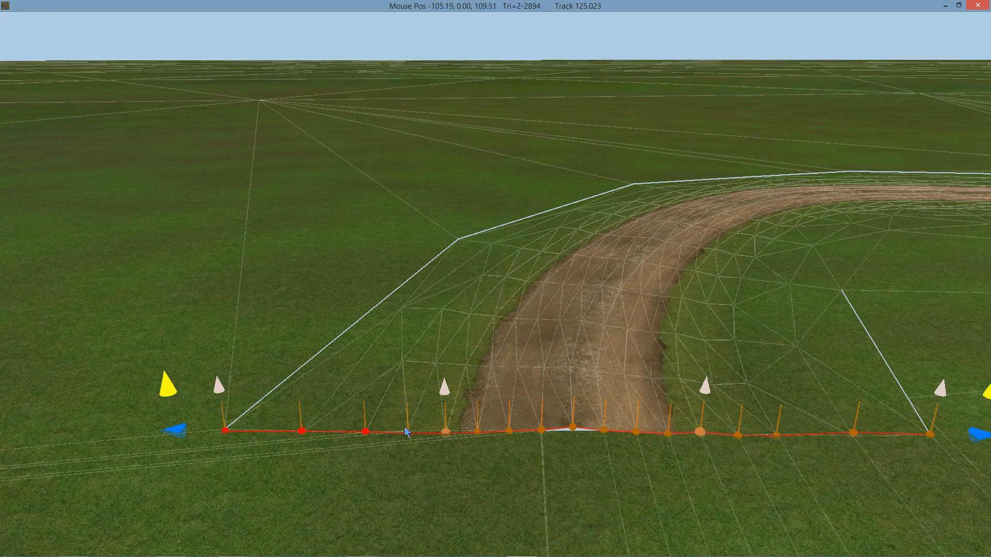
{"action": "middle_click_drag", "start_coordinate": [478, 436], "coordinate": [544, 416]}
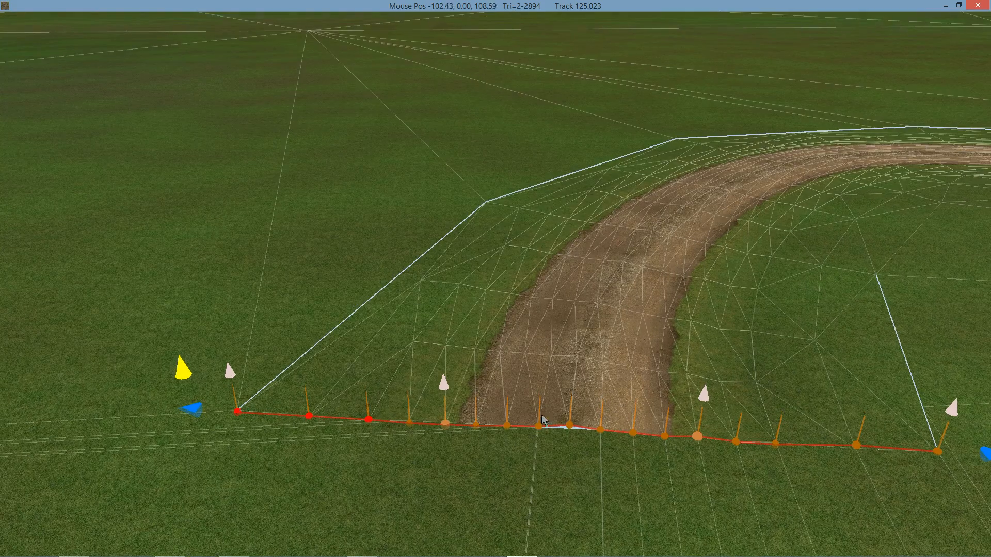
{"action": "left_click", "coordinate": [570, 411]}
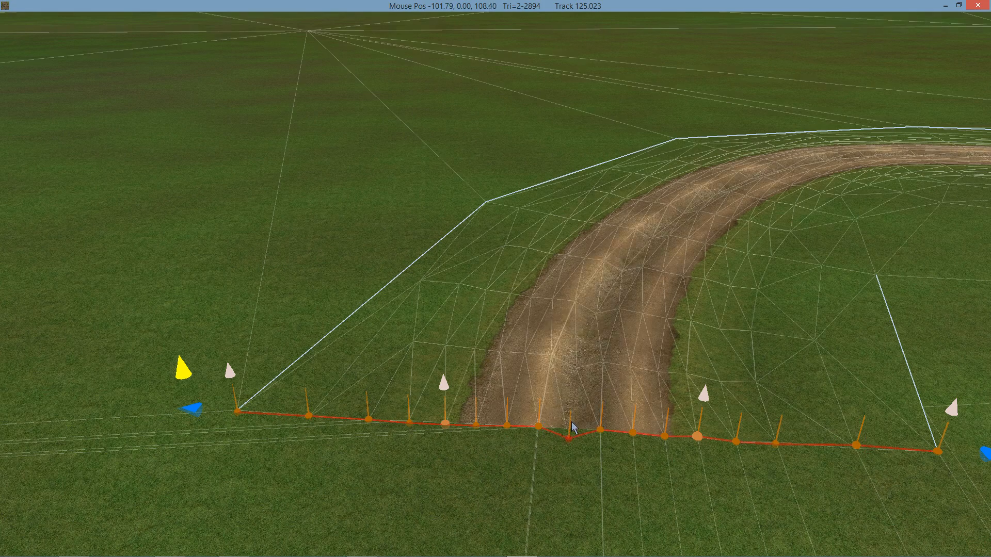
{"action": "middle_click_drag", "start_coordinate": [590, 435], "coordinate": [539, 431]}
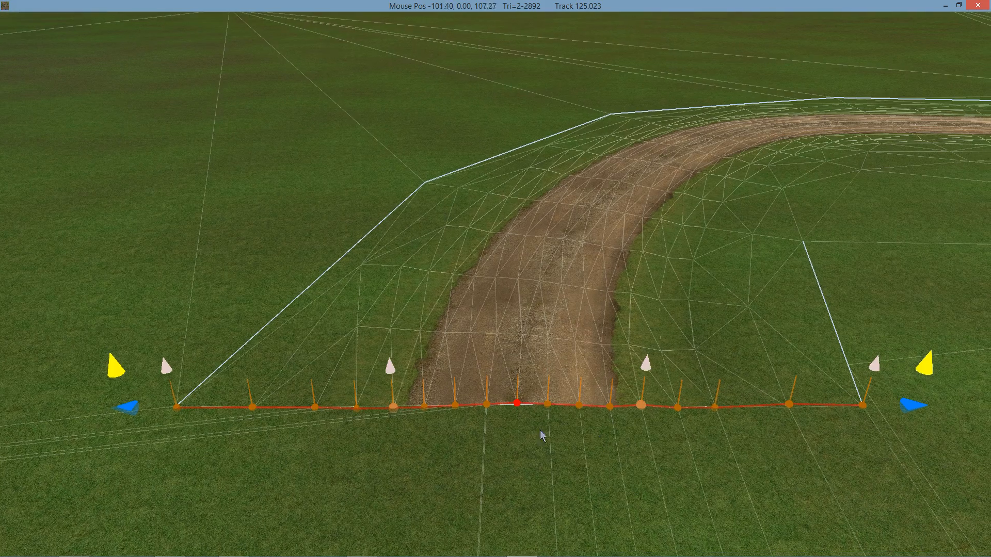
{"action": "middle_click_drag", "start_coordinate": [591, 404], "coordinate": [651, 403]}
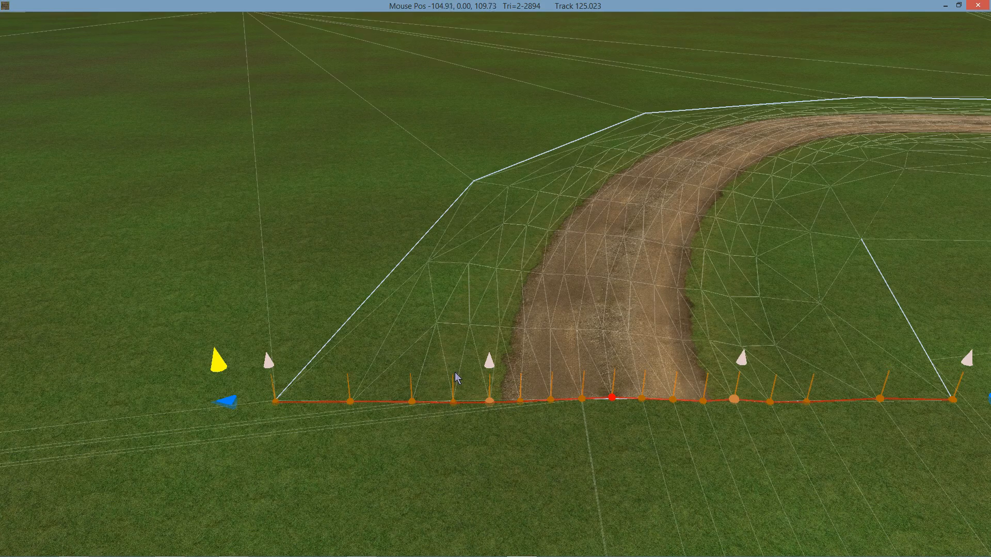
{"action": "scroll", "coordinate": [456, 373], "scroll_direction": "up", "scroll_amount": 3}
{"action": "mouse_move", "coordinate": [449, 370]}
{"action": "middle_mouse_down"}
{"action": "mouse_move", "coordinate": [413, 355]}
{"action": "mouse_move", "coordinate": [445, 380]}
{"action": "middle_mouse_up"}
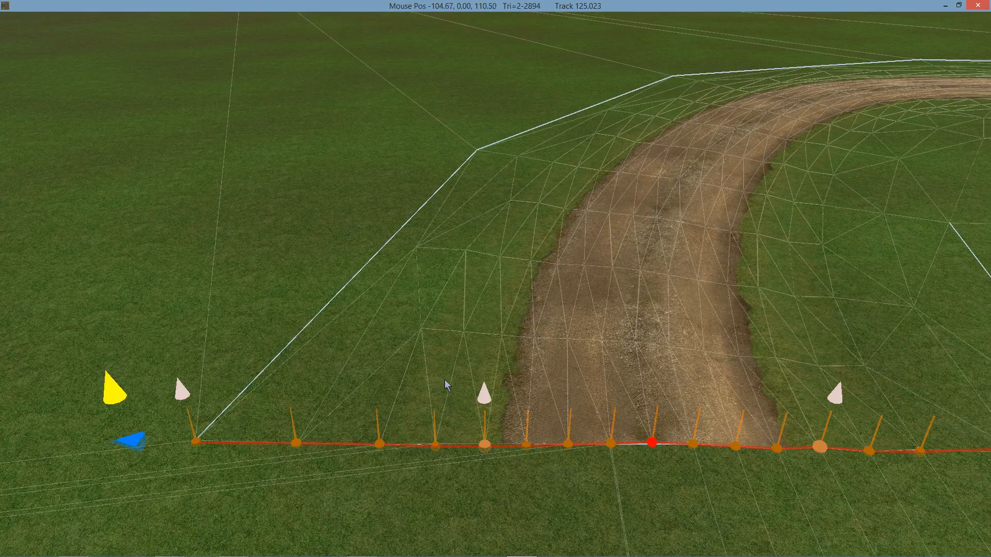
Step: Open the track's surface material settings to view its panel, mapping and blend options
{"action": "mouse_move", "coordinate": [304, 25]}
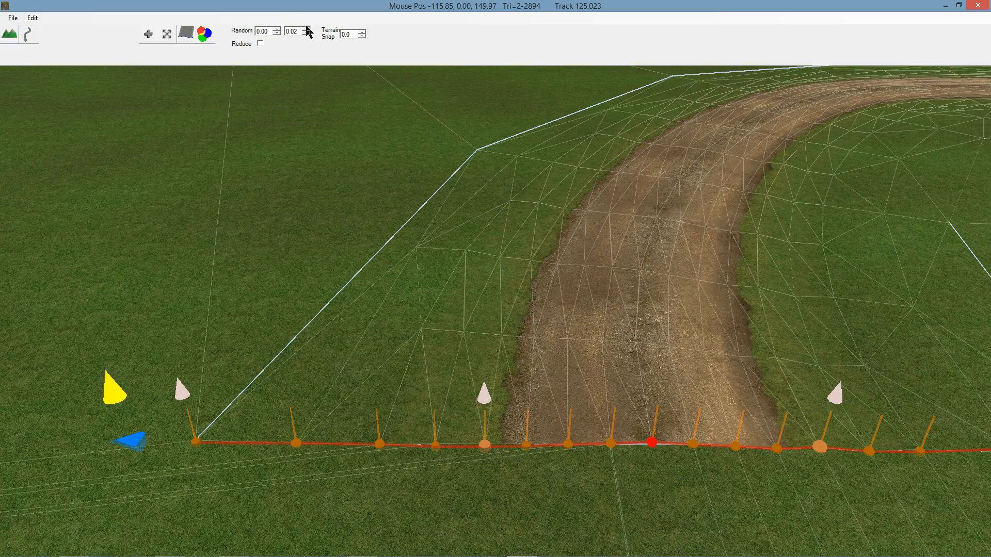
{"action": "left_click", "coordinate": [203, 34]}
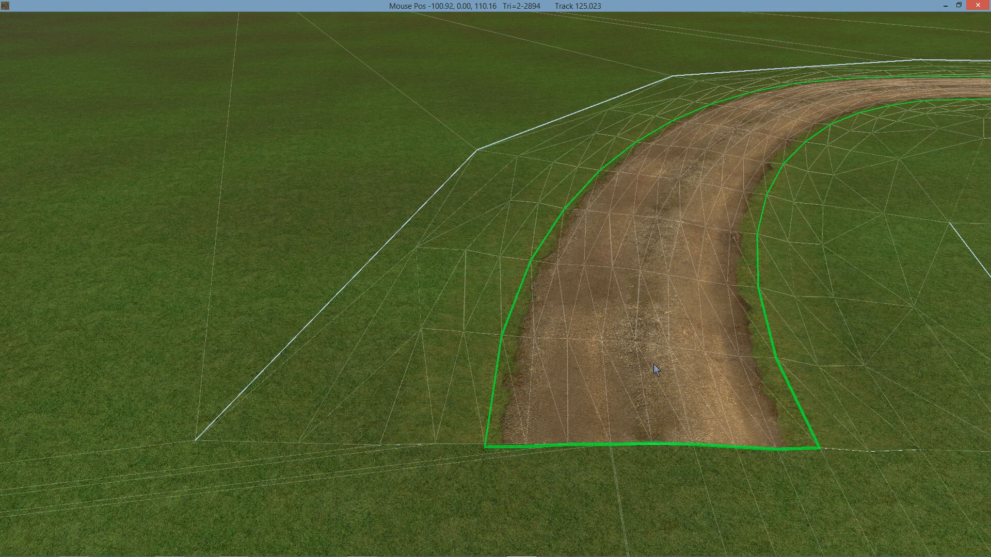
{"action": "mouse_move", "coordinate": [188, 60]}
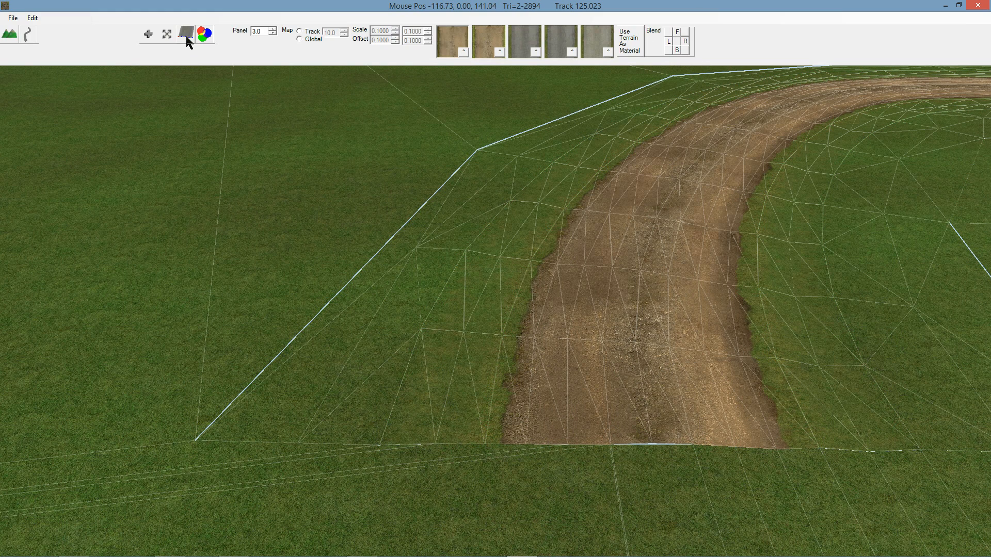
Step: Return to cross-section editing, delete the verge point just outside the left edge node, and insert a replacement point at the same spot
{"action": "left_click", "coordinate": [202, 34]}
{"action": "right_click_drag", "start_coordinate": [451, 315], "coordinate": [453, 380]}
{"action": "left_click", "coordinate": [448, 371]}
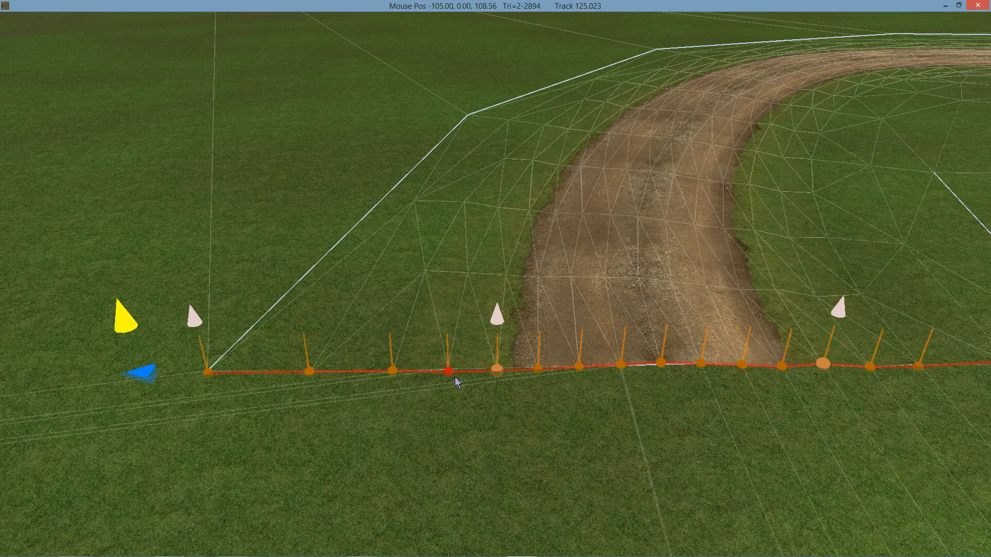
{"action": "key", "text": "Delete"}
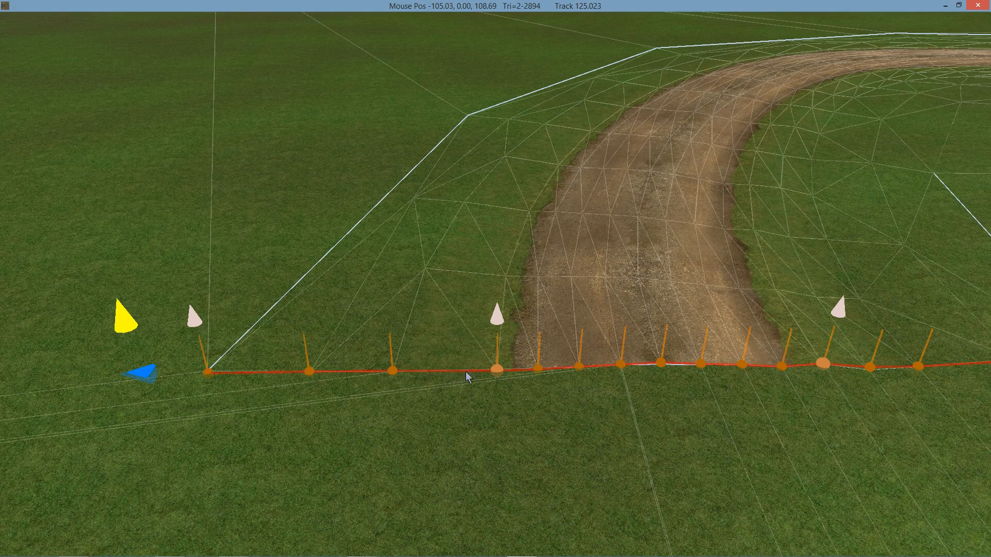
{"action": "left_click", "coordinate": [450, 370]}
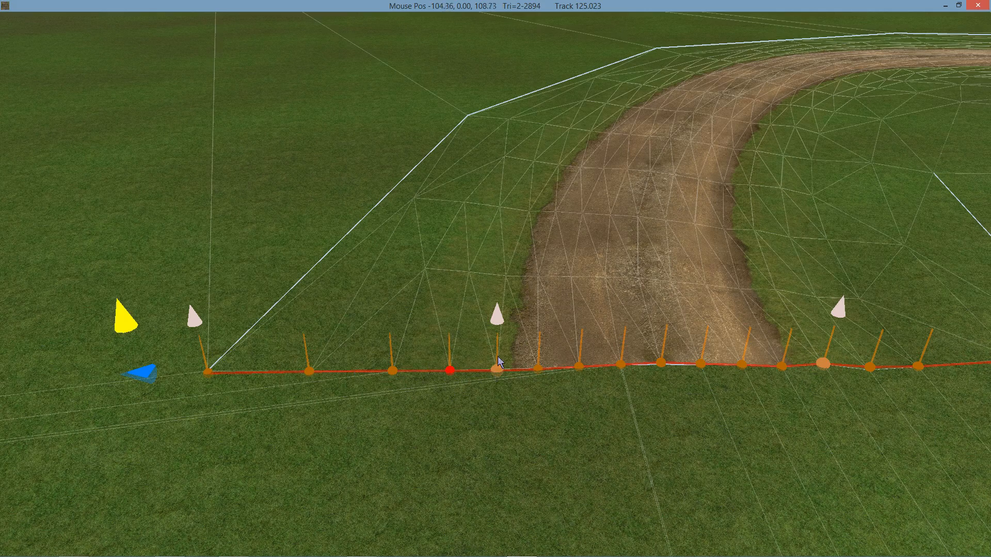
{"action": "mouse_move", "coordinate": [540, 328]}
{"action": "middle_mouse_down"}
{"action": "mouse_move", "coordinate": [486, 321]}
{"action": "mouse_move", "coordinate": [507, 334]}
{"action": "mouse_move", "coordinate": [739, 335]}
{"action": "mouse_move", "coordinate": [536, 300]}
{"action": "mouse_move", "coordinate": [537, 327]}
{"action": "middle_mouse_up"}
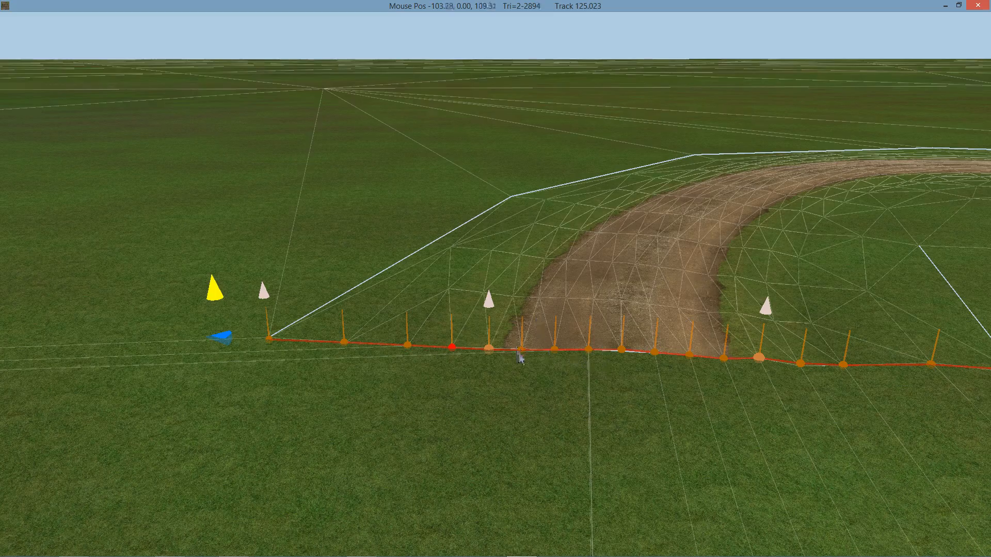
{"action": "left_click_drag", "start_coordinate": [520, 340], "coordinate": [522, 328]}
Step: Move the outermost right verge point of the end cross-section slightly inward
{"action": "middle_click_drag", "start_coordinate": [556, 285], "coordinate": [452, 228]}
{"action": "middle_click_drag", "start_coordinate": [705, 269], "coordinate": [539, 272]}
{"action": "left_click", "coordinate": [508, 269]}
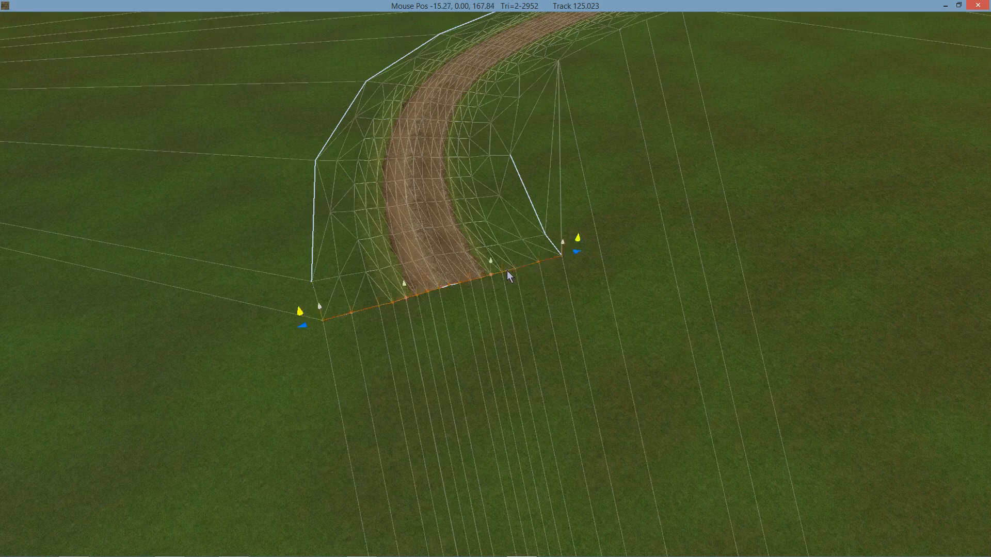
{"action": "scroll", "coordinate": [503, 276], "scroll_direction": "up", "scroll_amount": 3}
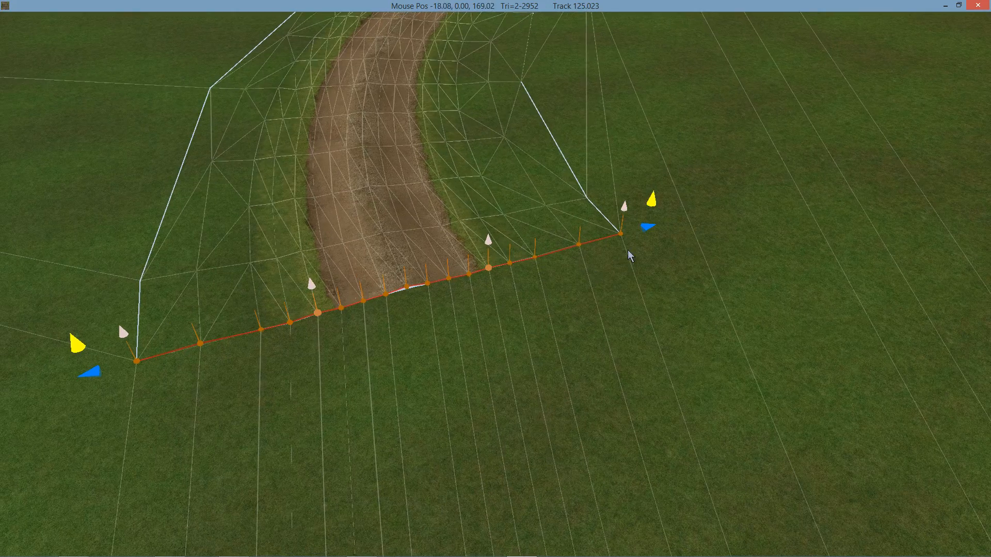
{"action": "middle_click_drag", "start_coordinate": [628, 254], "coordinate": [692, 186]}
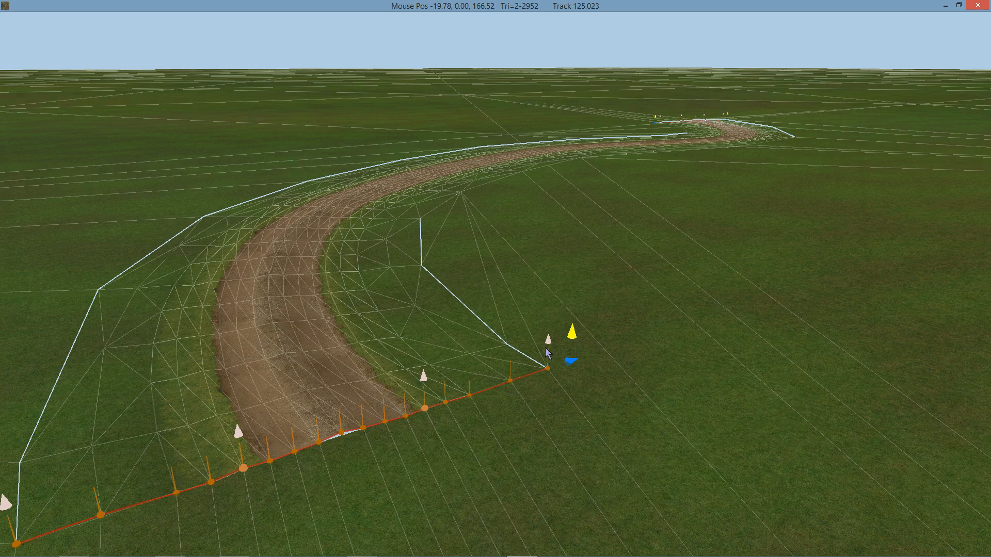
{"action": "mouse_move", "coordinate": [548, 368]}
{"action": "left_mouse_down"}
{"action": "mouse_move", "coordinate": [544, 353]}
{"action": "mouse_move", "coordinate": [547, 375]}
{"action": "mouse_move", "coordinate": [540, 367]}
{"action": "left_mouse_up"}
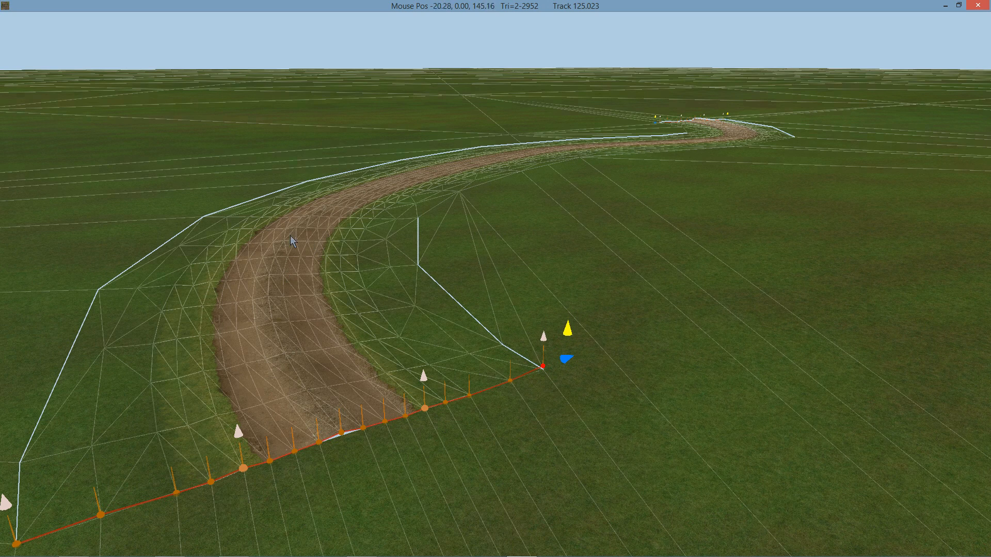
Step: Add a new cross-section across the dirt track partway round the bend beyond the end section
{"action": "middle_click_drag", "start_coordinate": [308, 315], "coordinate": [283, 328]}
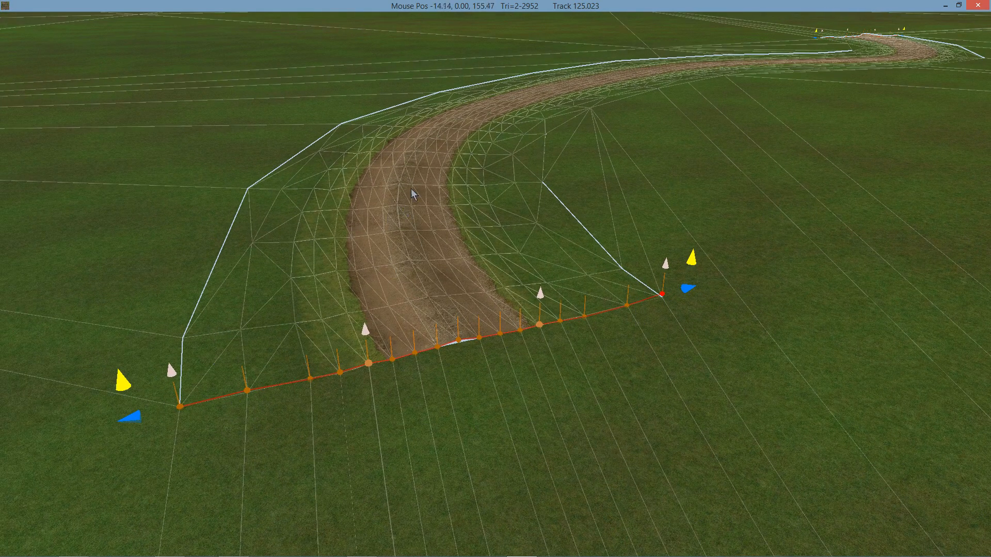
{"action": "middle_click_drag", "start_coordinate": [411, 190], "coordinate": [410, 154]}
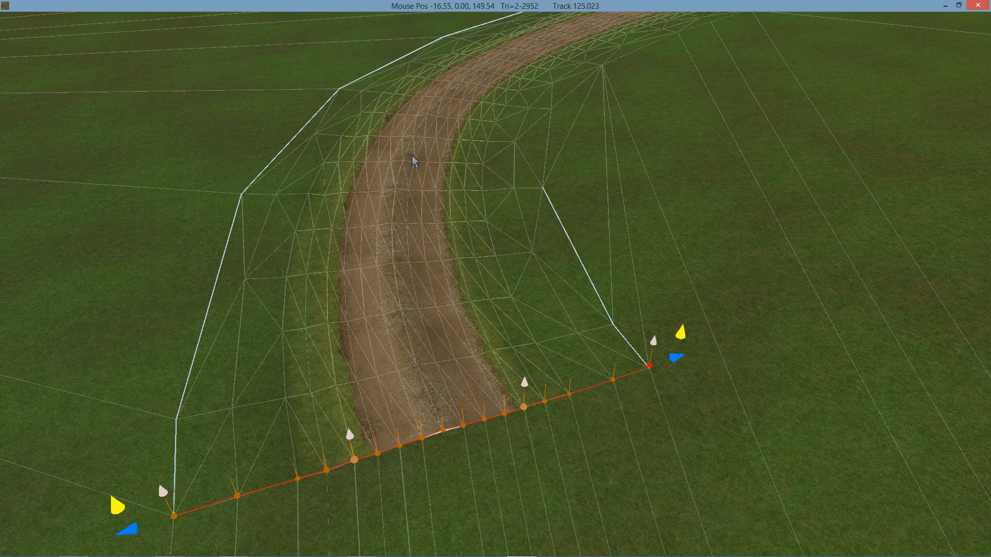
{"action": "left_click", "coordinate": [412, 153]}
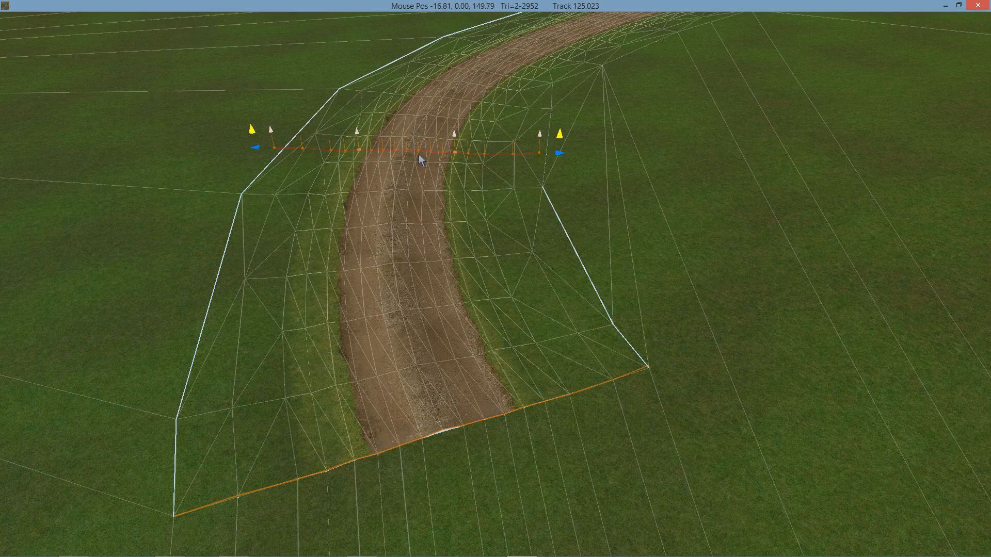
{"action": "mouse_move", "coordinate": [453, 161]}
{"action": "middle_mouse_down"}
{"action": "mouse_move", "coordinate": [436, 160]}
{"action": "mouse_move", "coordinate": [448, 157]}
{"action": "middle_mouse_up"}
{"action": "scroll", "coordinate": [448, 158], "scroll_direction": "up", "scroll_amount": 1}
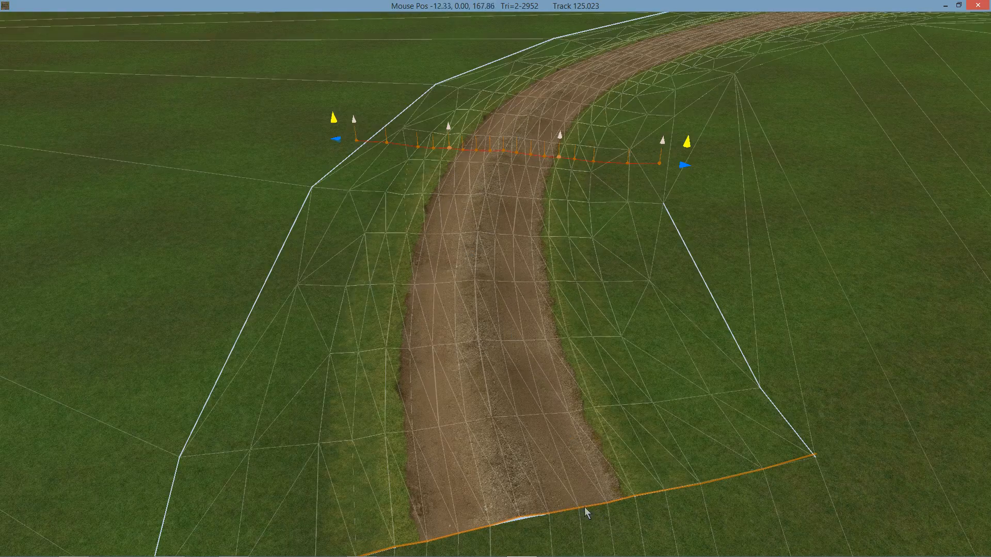
{"action": "middle_click_drag", "start_coordinate": [470, 161], "coordinate": [505, 197]}
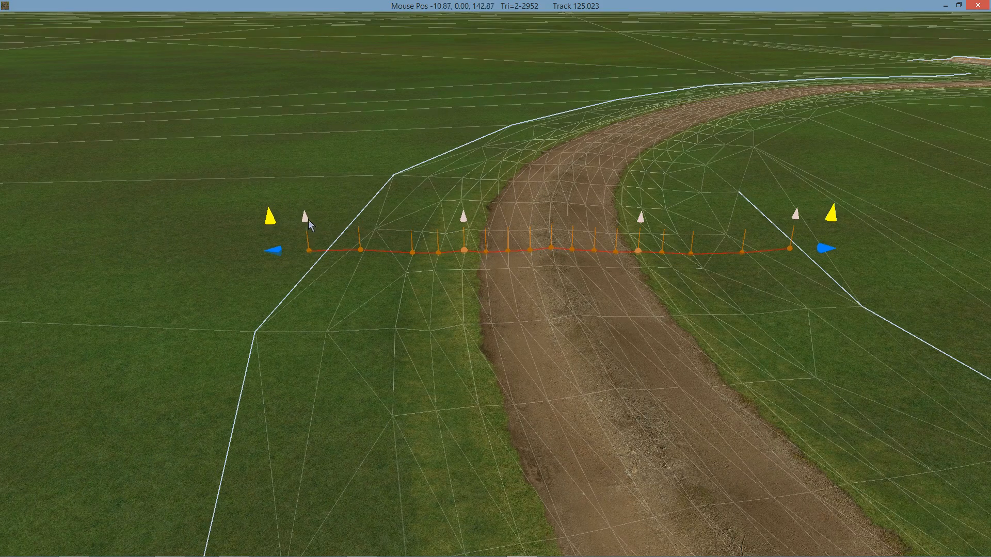
Step: Raise both dirt-edge nodes of the new cross-section above its outer verges, and widen its left side outward
{"action": "left_click_drag", "start_coordinate": [308, 217], "coordinate": [309, 183]}
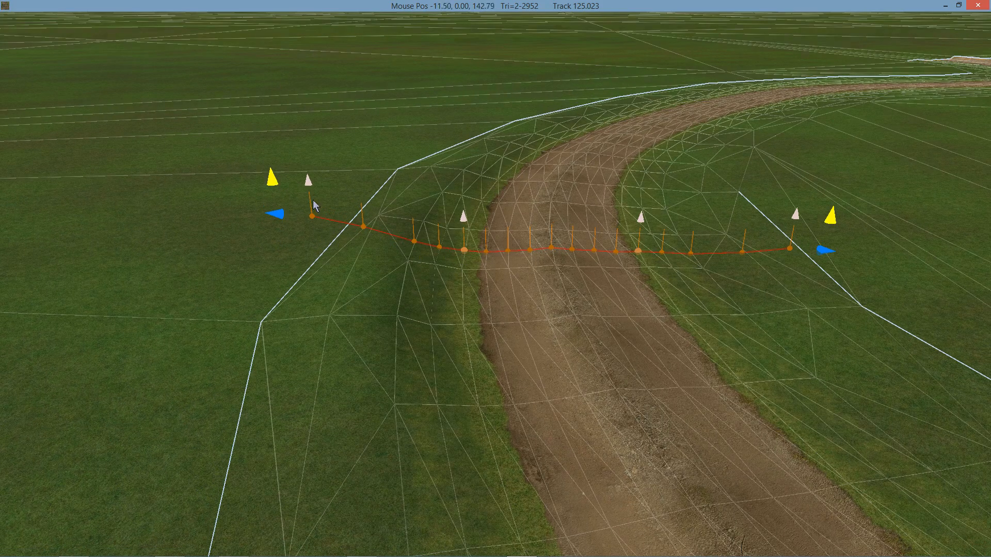
{"action": "left_click_drag", "start_coordinate": [311, 182], "coordinate": [315, 218]}
{"action": "left_click_drag", "start_coordinate": [464, 223], "coordinate": [485, 240]}
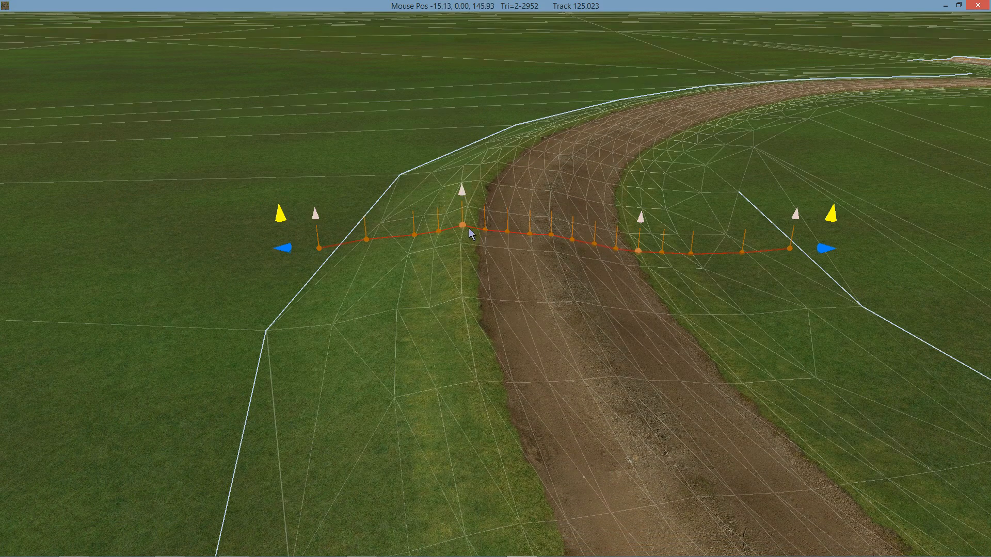
{"action": "left_click_drag", "start_coordinate": [641, 219], "coordinate": [639, 193]}
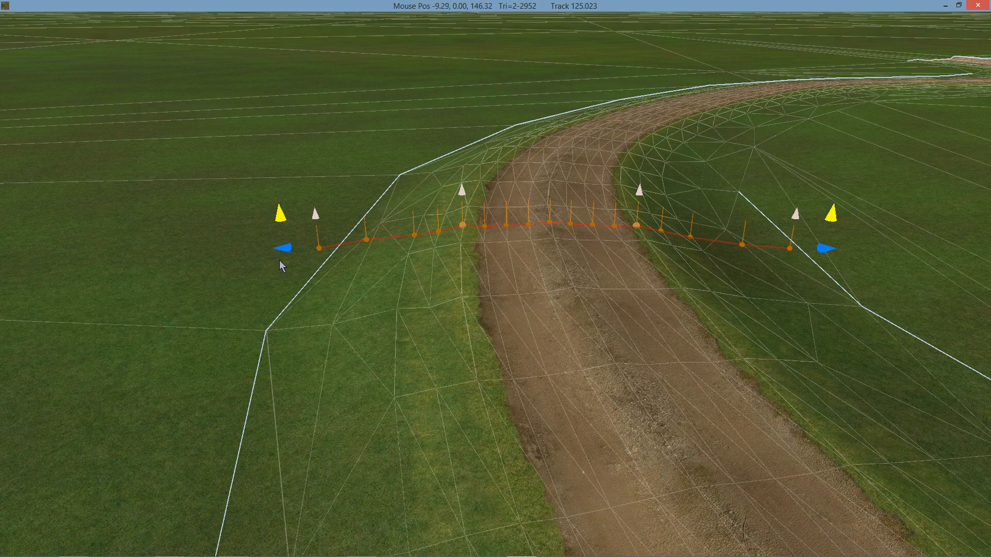
{"action": "left_click_drag", "start_coordinate": [287, 255], "coordinate": [253, 252]}
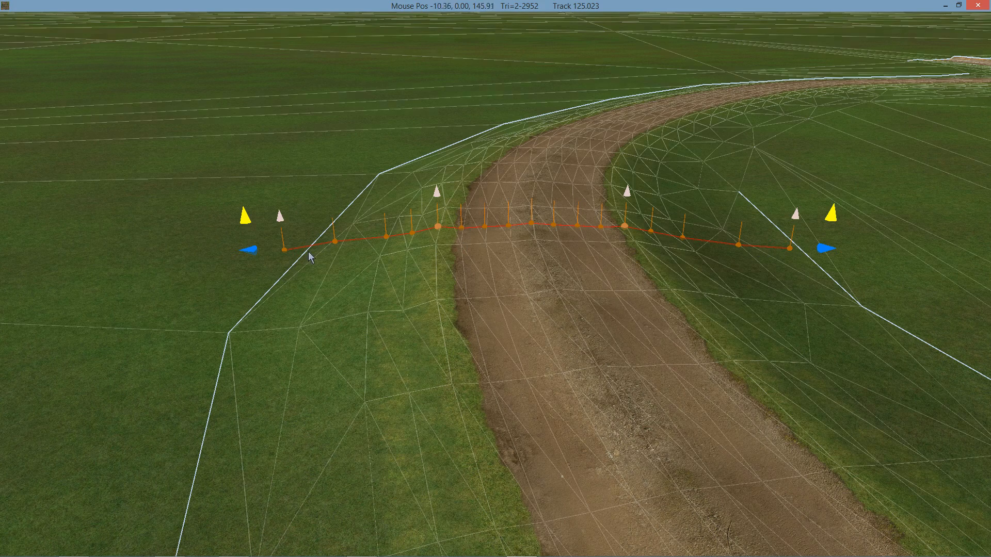
{"action": "left_click_drag", "start_coordinate": [252, 252], "coordinate": [114, 244]}
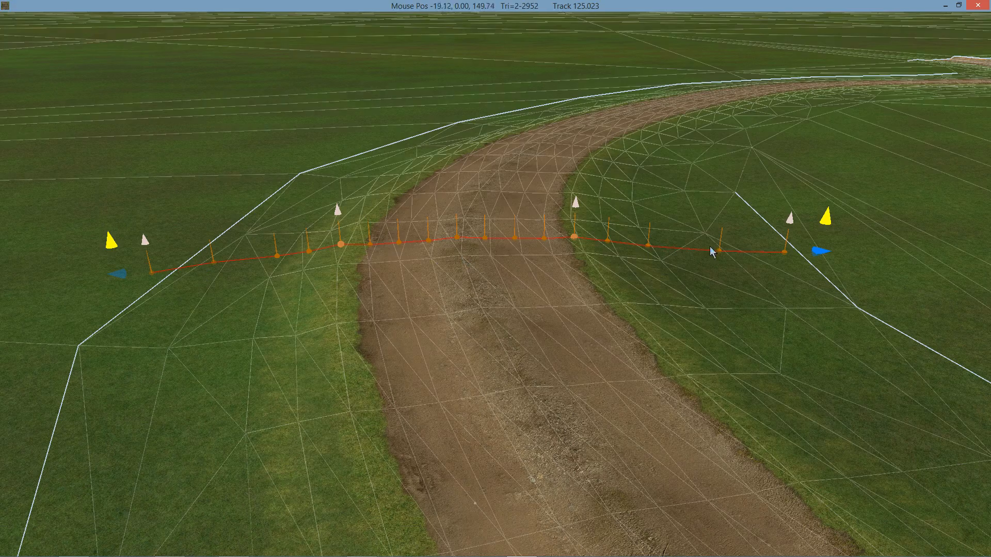
Step: Add two more cross-sections to the track, one on either side of the reshaped one
{"action": "right_click_drag", "start_coordinate": [638, 199], "coordinate": [571, 274]}
{"action": "left_click", "coordinate": [571, 274]}
{"action": "left_click", "coordinate": [428, 188]}
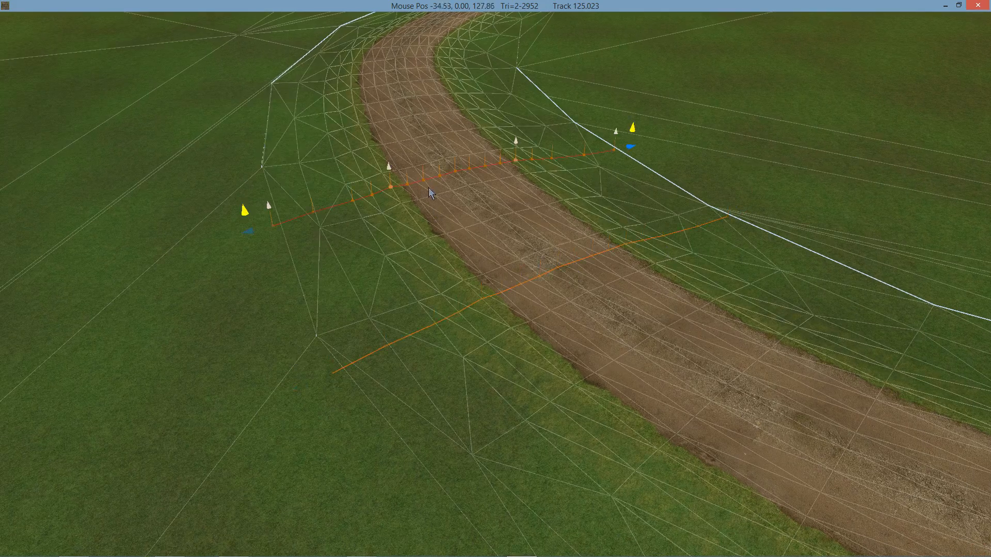
{"action": "left_click", "coordinate": [703, 374]}
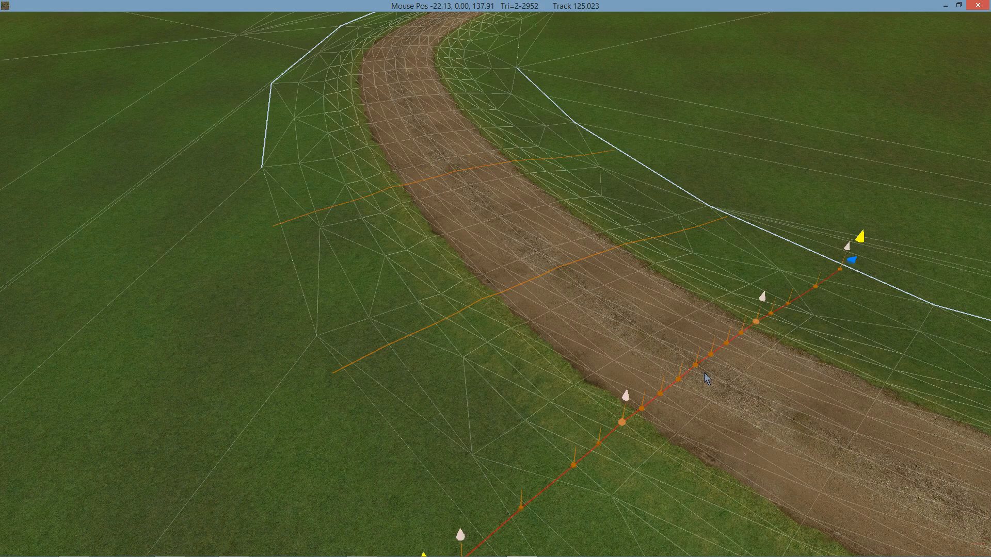
Step: Select the middle of the three cross-sections and raise it as a whole to form a crest
{"action": "left_click", "coordinate": [559, 269]}
{"action": "right_click_drag", "start_coordinate": [622, 293], "coordinate": [524, 288]}
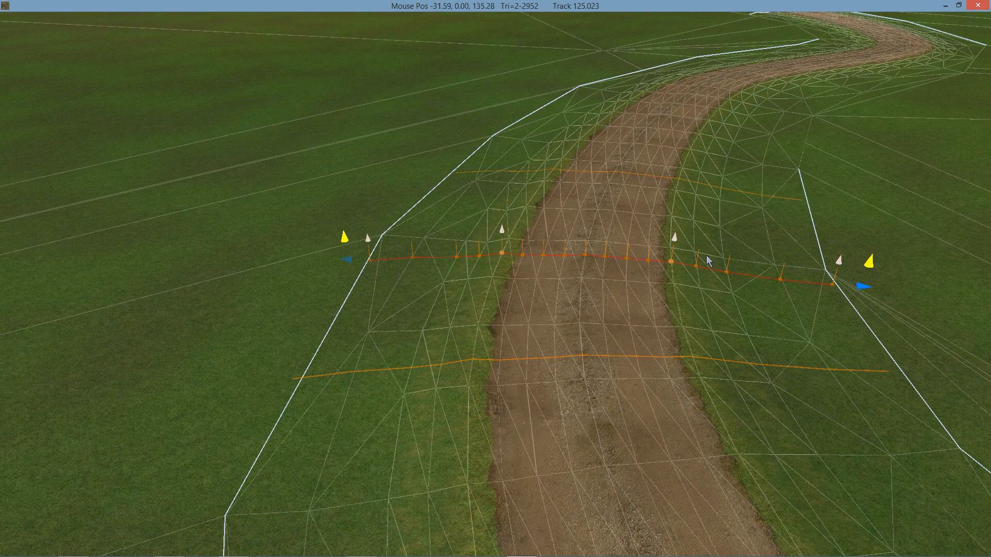
{"action": "left_click_drag", "start_coordinate": [345, 239], "coordinate": [346, 221]}
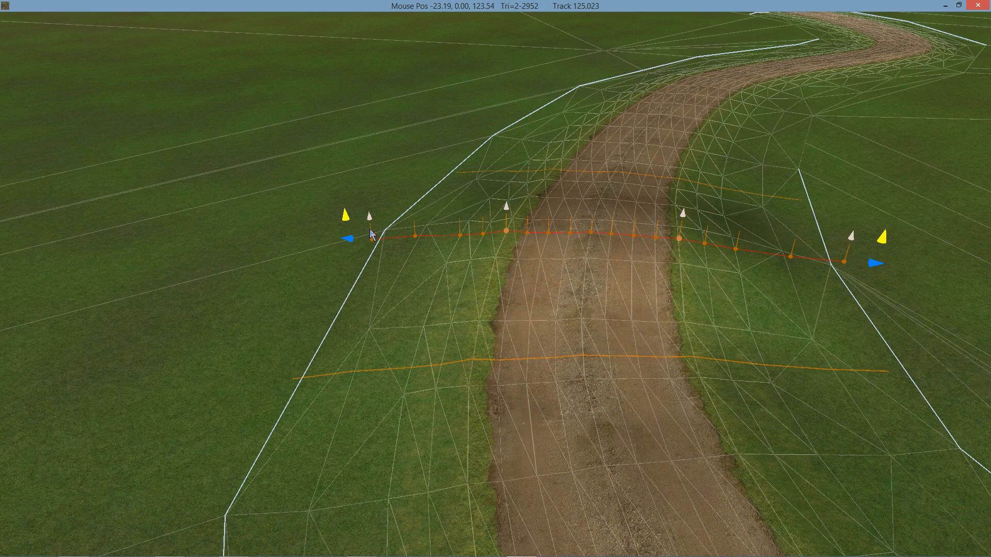
Step: Slide the raised cross-section a little farther along the track
{"action": "middle_click_drag", "start_coordinate": [548, 270], "coordinate": [576, 262]}
{"action": "middle_click_drag", "start_coordinate": [530, 231], "coordinate": [486, 212]}
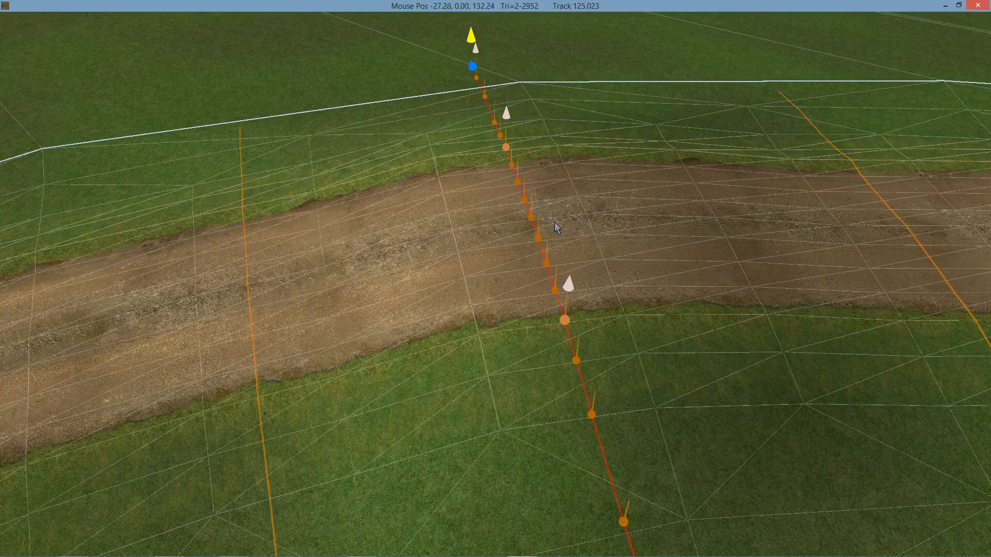
{"action": "middle_click_drag", "start_coordinate": [555, 225], "coordinate": [646, 228]}
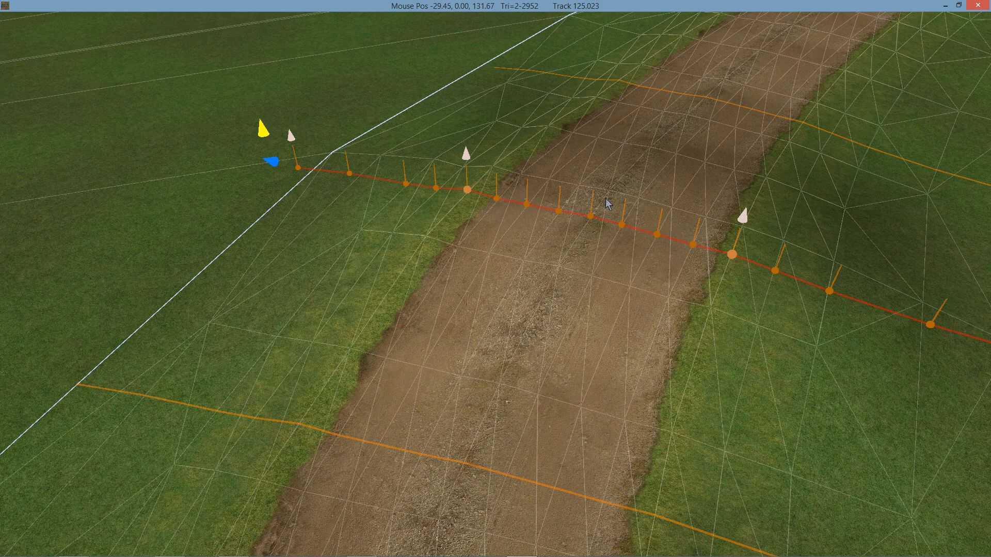
{"action": "key", "text": "Up"}
{"action": "key", "text": "Up"}
{"action": "key", "text": "Down"}
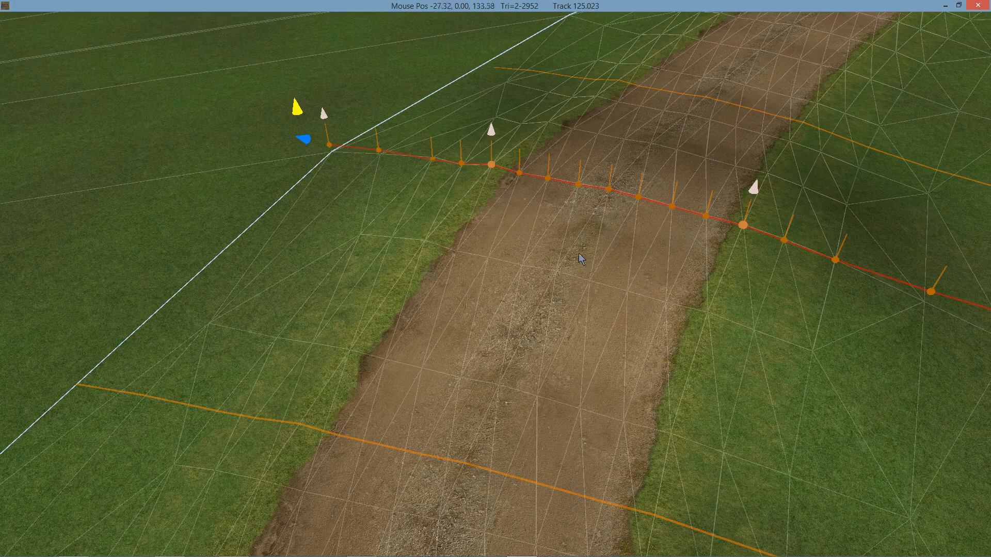
Step: Fine-tune the raised cross-section's position along the track so it lines up with the mesh line across the crest
{"action": "middle_click_drag", "start_coordinate": [580, 253], "coordinate": [609, 222]}
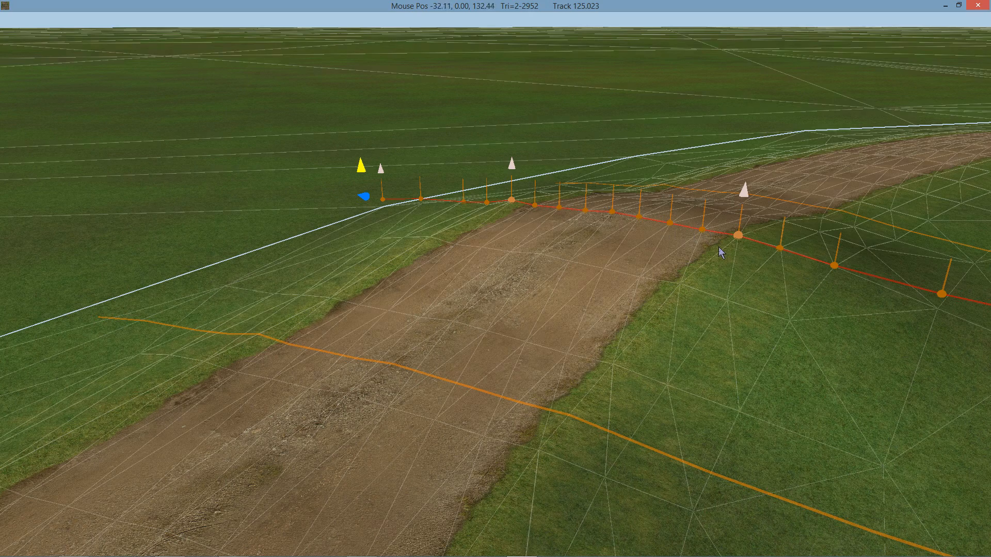
{"action": "middle_click_drag", "start_coordinate": [721, 252], "coordinate": [592, 234]}
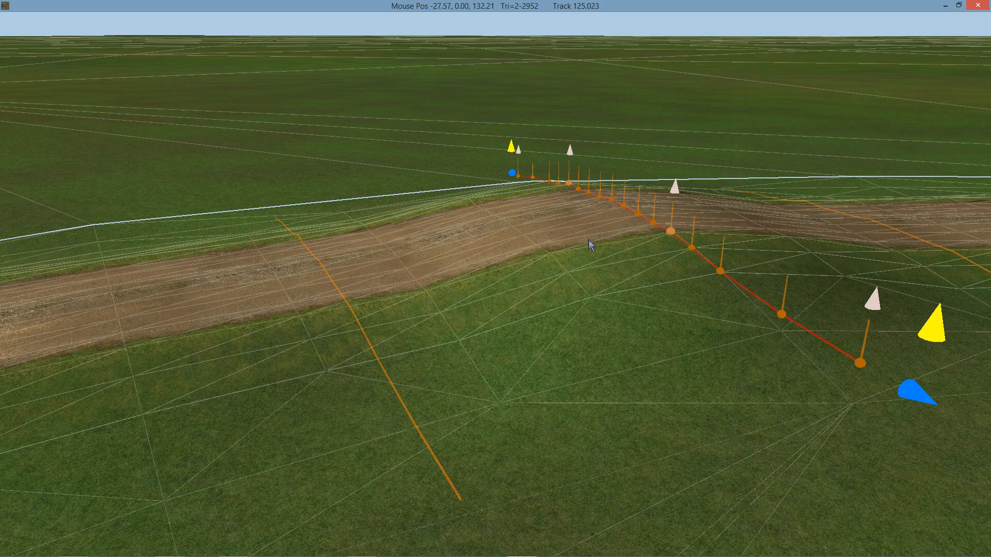
{"action": "scroll", "coordinate": [588, 240], "scroll_direction": "down", "scroll_amount": 2}
{"action": "middle_click_drag", "start_coordinate": [618, 258], "coordinate": [706, 277]}
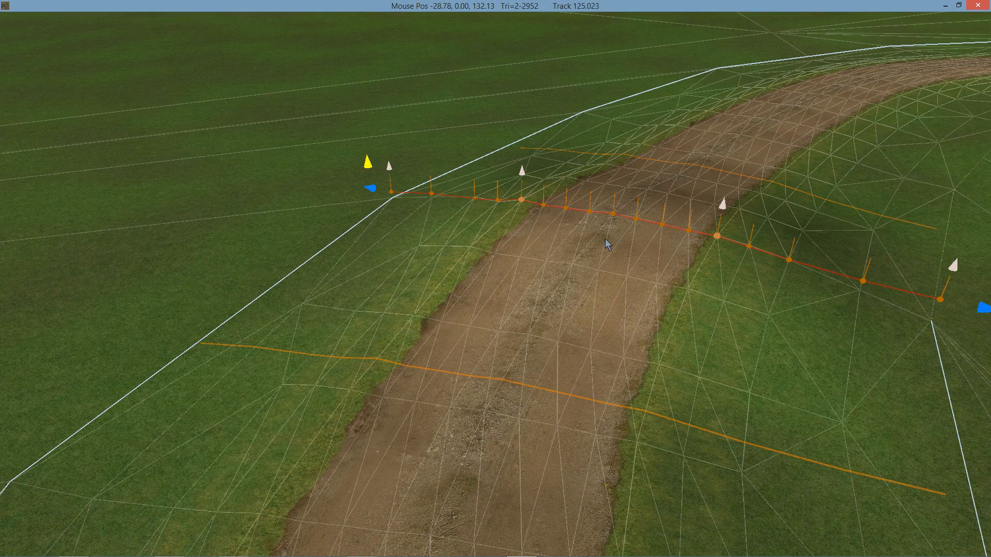
{"action": "mouse_move", "coordinate": [606, 239]}
{"action": "left_mouse_down"}
{"action": "mouse_move", "coordinate": [592, 256]}
{"action": "mouse_move", "coordinate": [598, 250]}
{"action": "left_mouse_up"}
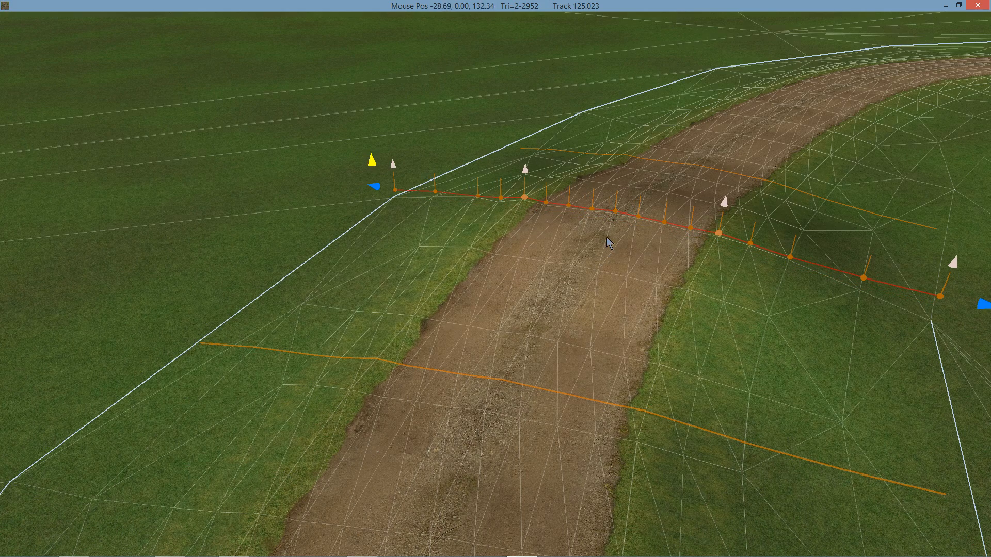
{"action": "mouse_move", "coordinate": [608, 245]}
{"action": "middle_mouse_down"}
{"action": "mouse_move", "coordinate": [631, 333]}
{"action": "mouse_move", "coordinate": [618, 236]}
{"action": "middle_mouse_up"}
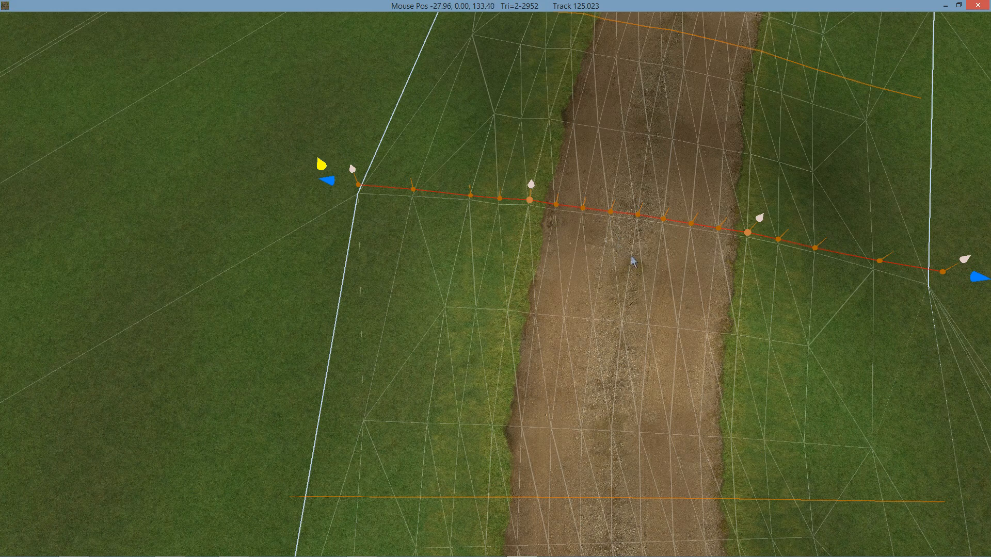
{"action": "left_click_drag", "start_coordinate": [631, 256], "coordinate": [633, 247]}
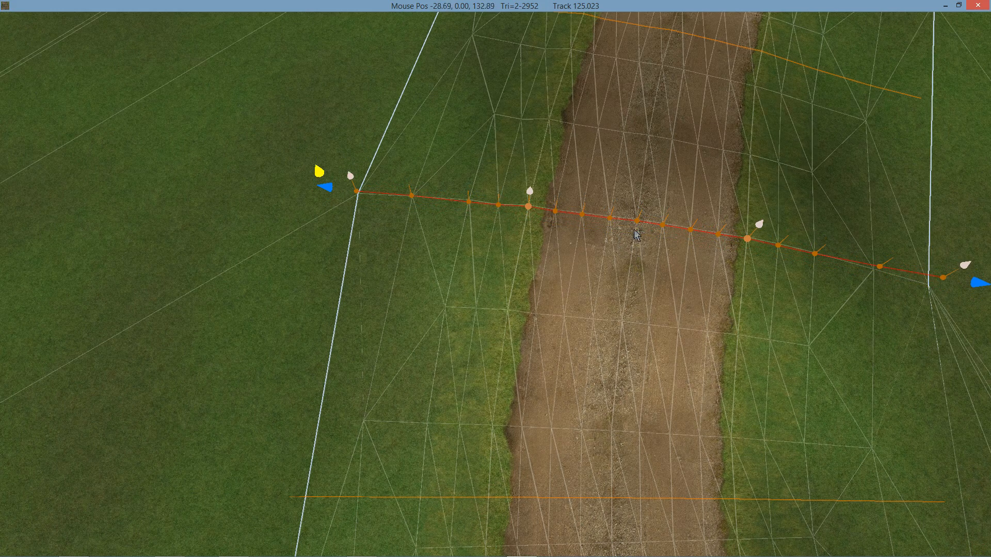
Step: Add another cross-section between the crest and the nearer neighbouring cross-section
{"action": "middle_click_drag", "start_coordinate": [637, 234], "coordinate": [622, 261]}
{"action": "scroll", "coordinate": [640, 294], "scroll_direction": "down", "scroll_amount": 1}
{"action": "scroll", "coordinate": [623, 290], "scroll_direction": "up", "scroll_amount": 1}
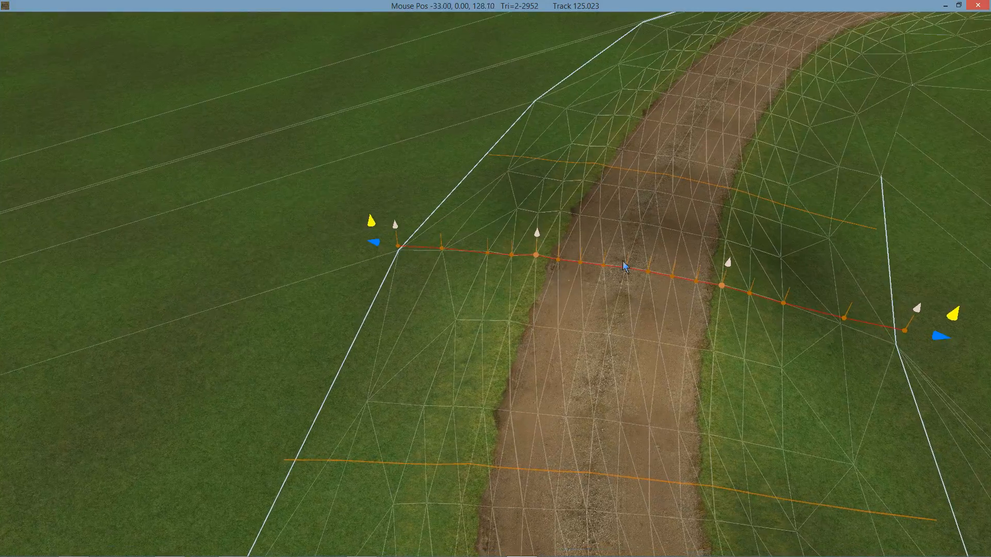
{"action": "scroll", "coordinate": [635, 306], "scroll_direction": "up", "scroll_amount": 1}
{"action": "middle_click_drag", "start_coordinate": [635, 222], "coordinate": [663, 314]}
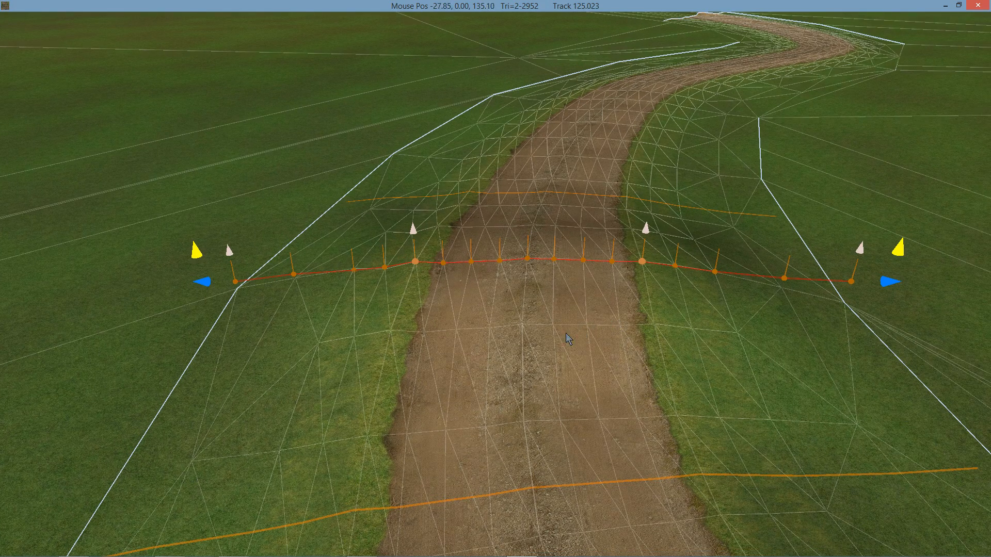
{"action": "left_click_drag", "start_coordinate": [532, 327], "coordinate": [532, 384]}
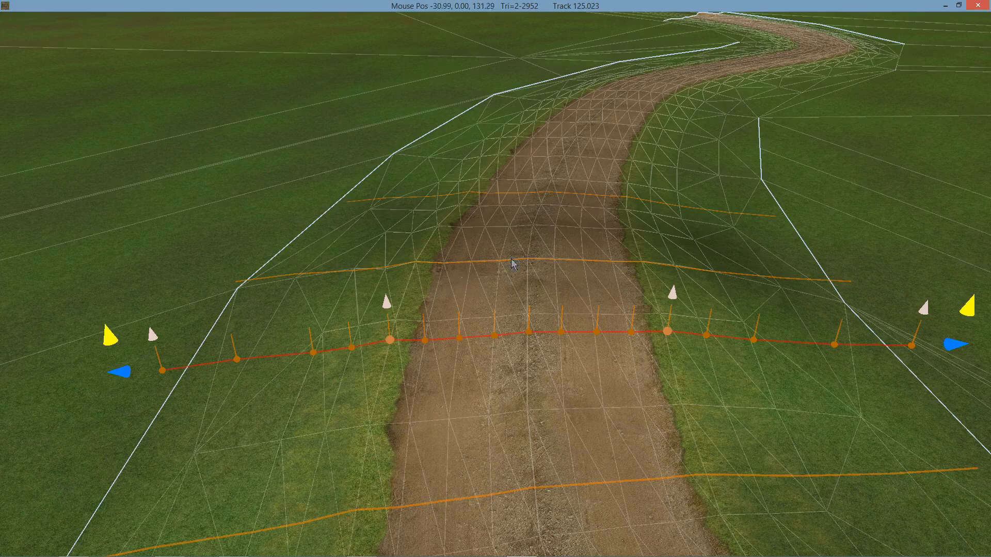
{"action": "middle_click_drag", "start_coordinate": [582, 299], "coordinate": [527, 280]}
{"action": "scroll", "coordinate": [527, 279], "scroll_direction": "down", "scroll_amount": 4}
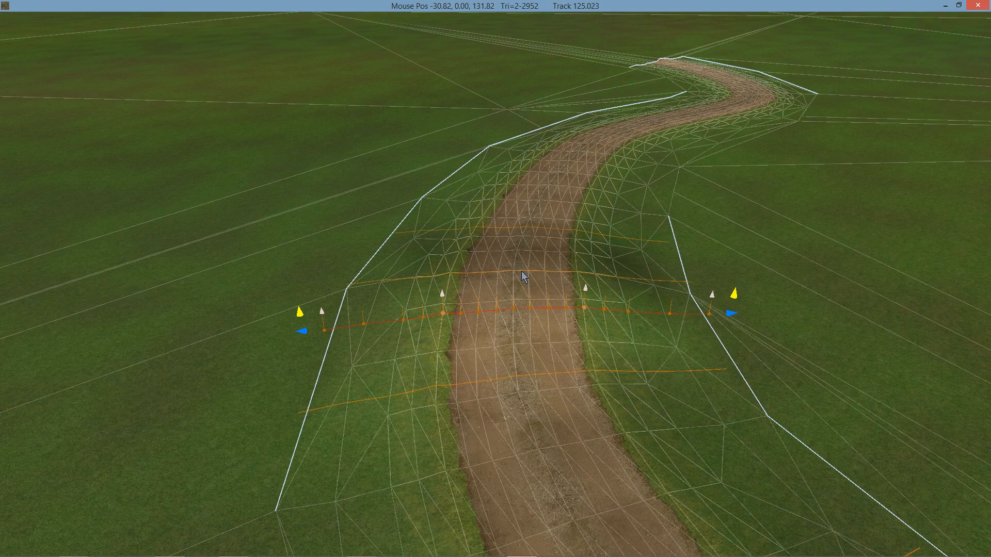
Step: Try adding an extra cross-section farther along the track past the crest and shifting it slightly, and delete it again
{"action": "left_click", "coordinate": [524, 277]}
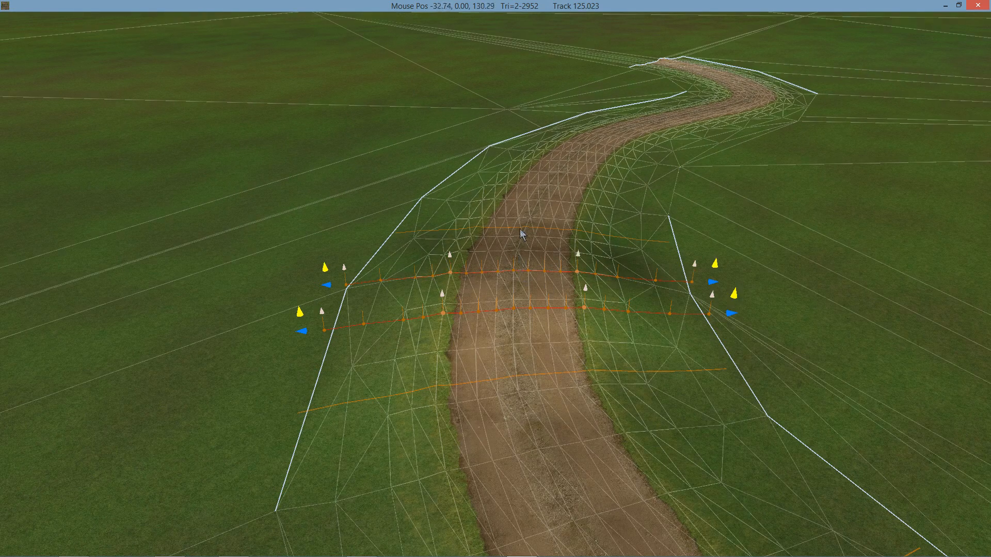
{"action": "left_click", "coordinate": [522, 275]}
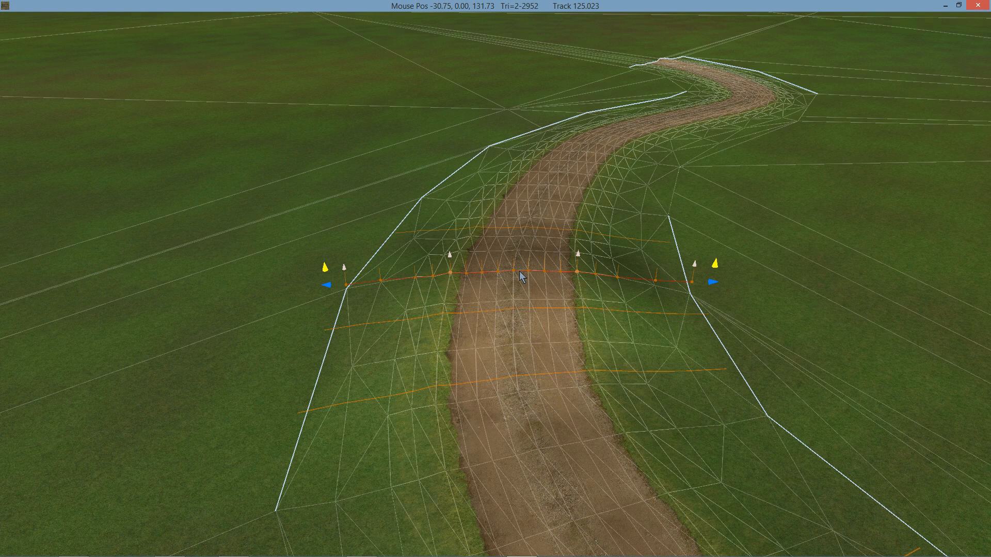
{"action": "left_click", "coordinate": [574, 166]}
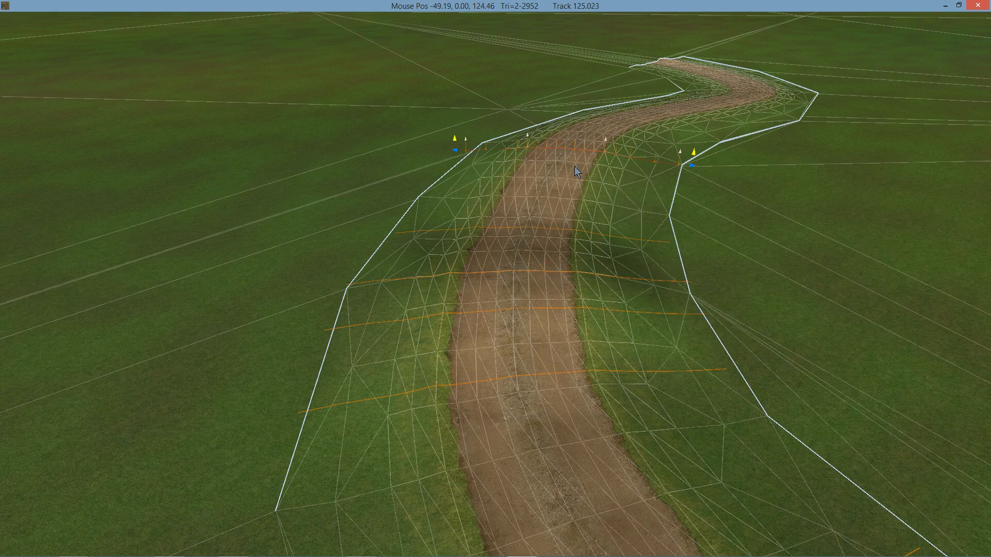
{"action": "left_click_drag", "start_coordinate": [569, 168], "coordinate": [564, 176]}
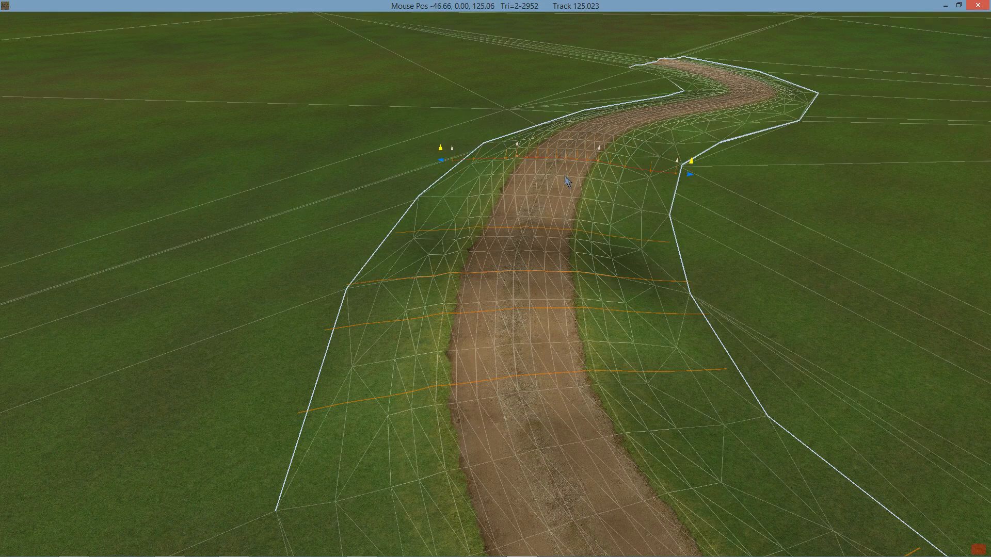
{"action": "middle_click_drag", "start_coordinate": [563, 178], "coordinate": [332, 191]}
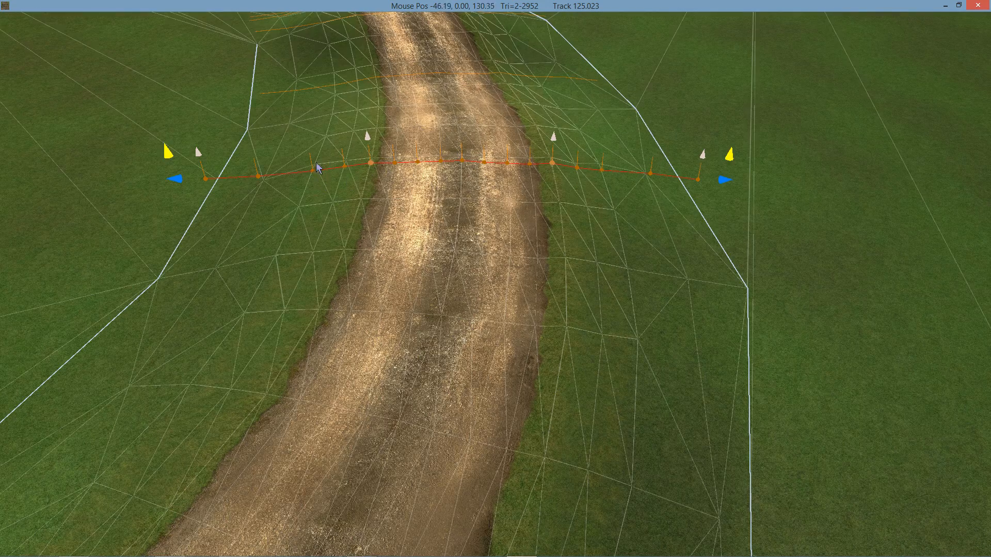
{"action": "middle_click_drag", "start_coordinate": [336, 182], "coordinate": [302, 166]}
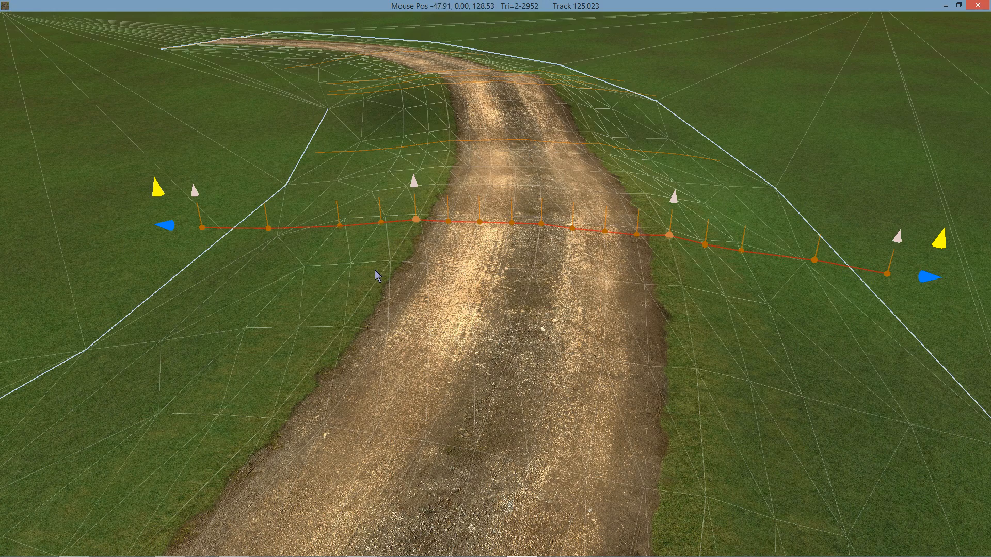
{"action": "key", "text": "Delete"}
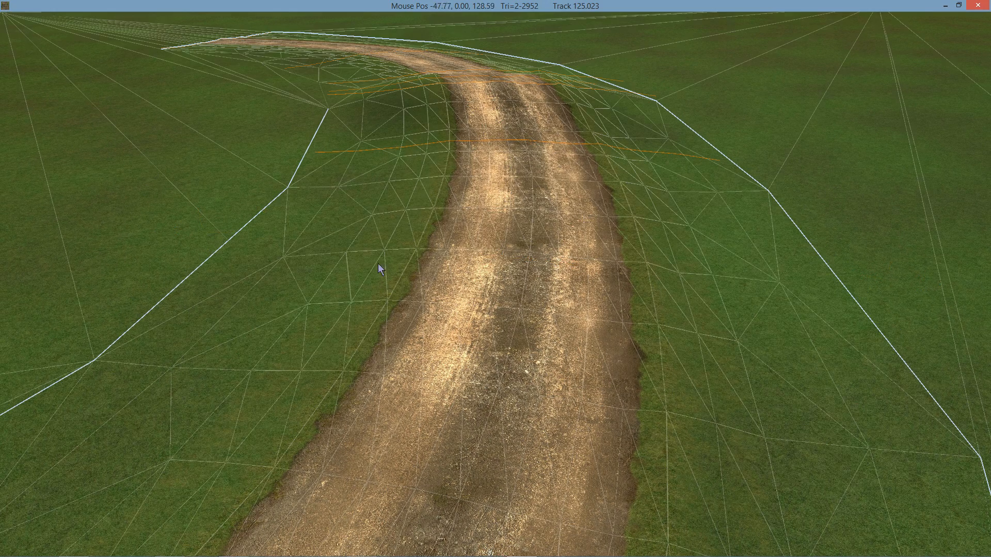
Step: Select the cross-section at the near foot of the crest and compare its outer ends, and those of the far-side section, with the white terrain boundary
{"action": "middle_click_drag", "start_coordinate": [474, 160], "coordinate": [638, 209]}
{"action": "middle_click_drag", "start_coordinate": [431, 195], "coordinate": [591, 181]}
{"action": "scroll", "coordinate": [538, 237], "scroll_direction": "up", "scroll_amount": 2}
{"action": "scroll", "coordinate": [502, 293], "scroll_direction": "up", "scroll_amount": 4}
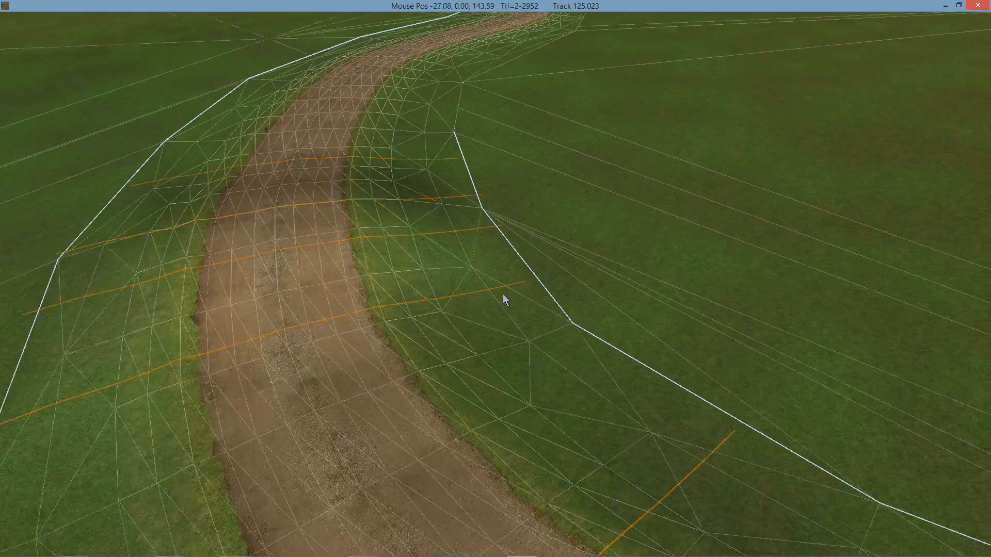
{"action": "middle_click_drag", "start_coordinate": [503, 293], "coordinate": [473, 277]}
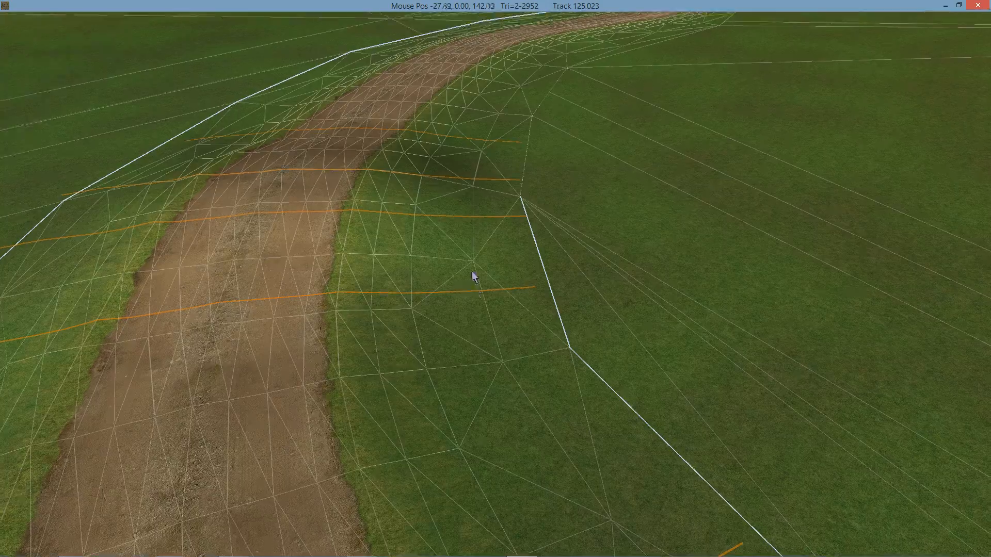
{"action": "left_click", "coordinate": [476, 292]}
{"action": "mouse_move", "coordinate": [525, 61]}
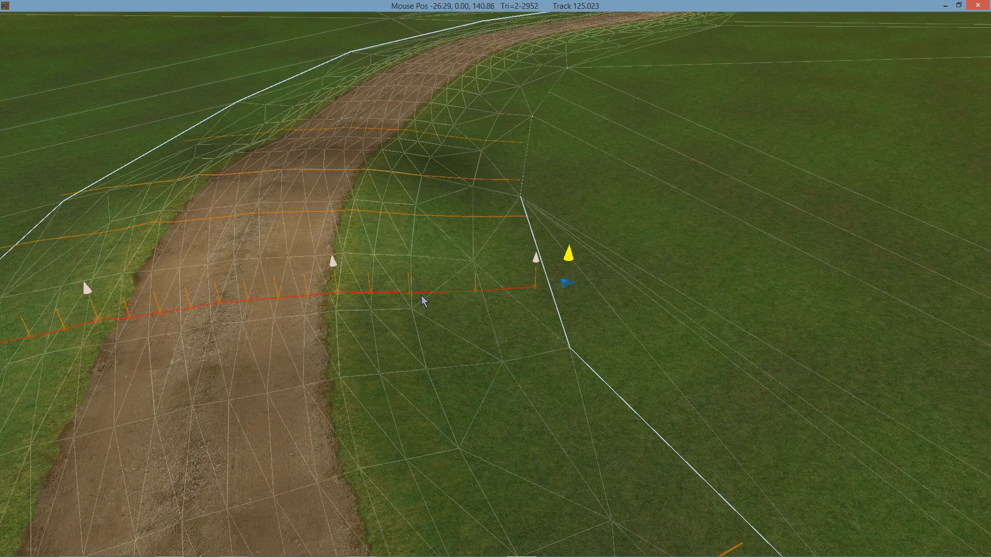
{"action": "middle_click_drag", "start_coordinate": [421, 275], "coordinate": [467, 281]}
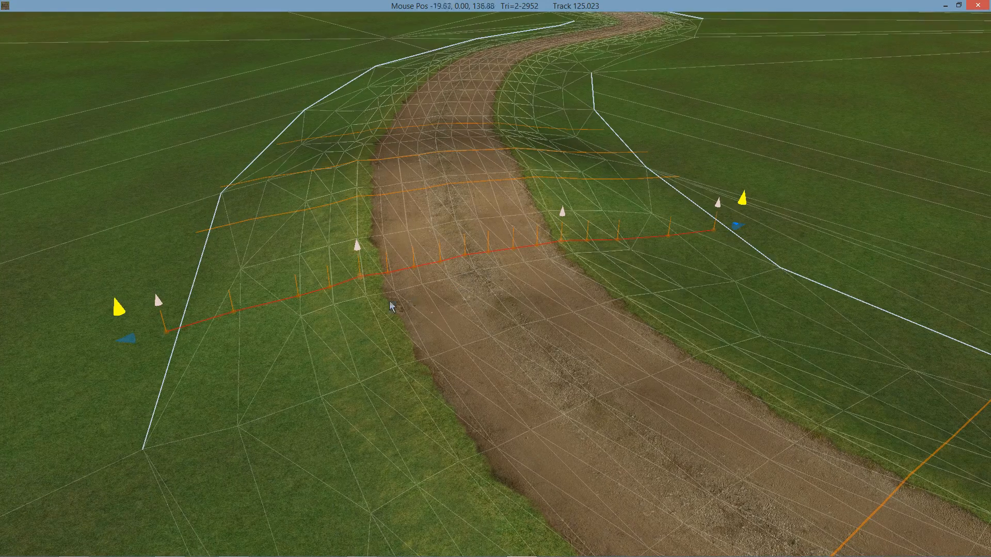
{"action": "middle_click_drag", "start_coordinate": [389, 300], "coordinate": [478, 285]}
{"action": "mouse_move", "coordinate": [339, 18]}
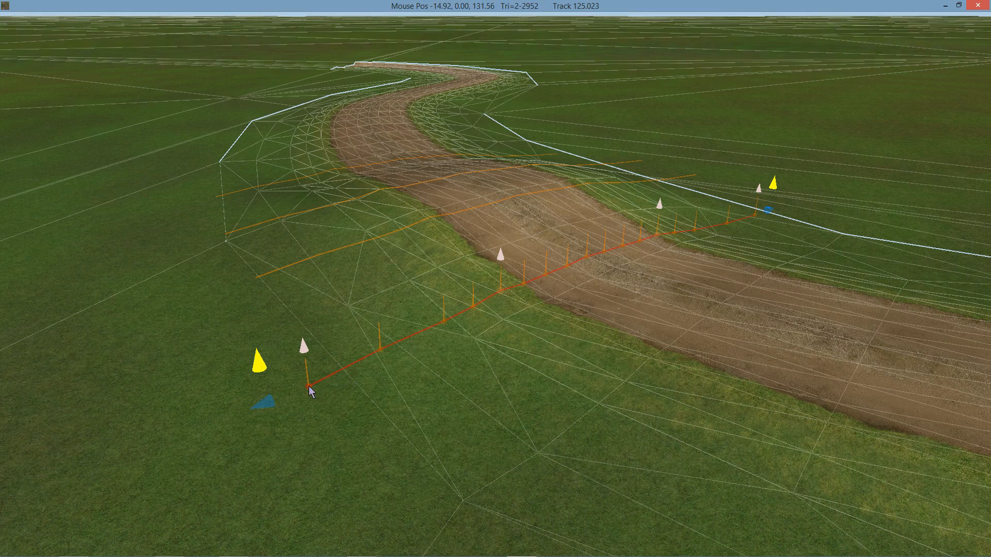
{"action": "middle_click_drag", "start_coordinate": [369, 388], "coordinate": [336, 370]}
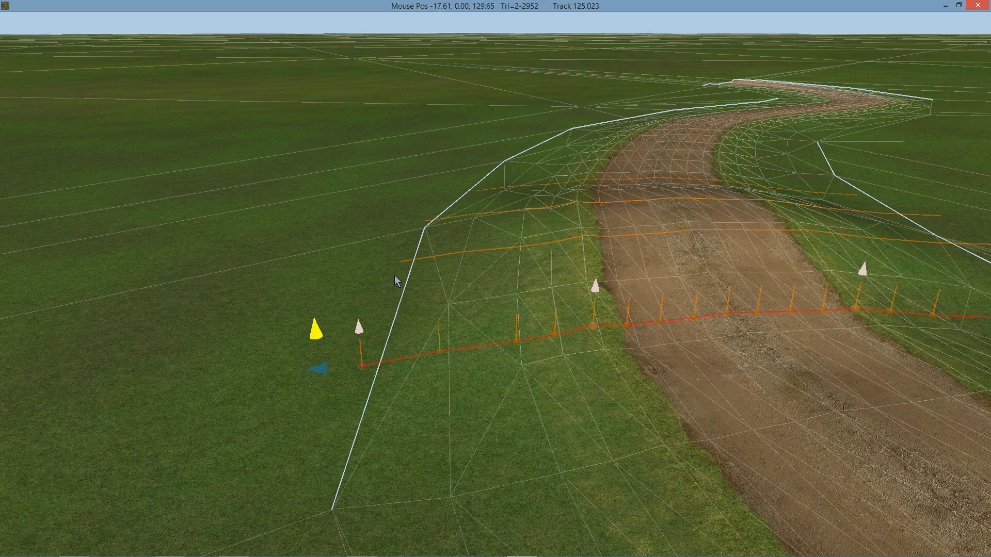
{"action": "left_click", "coordinate": [480, 195]}
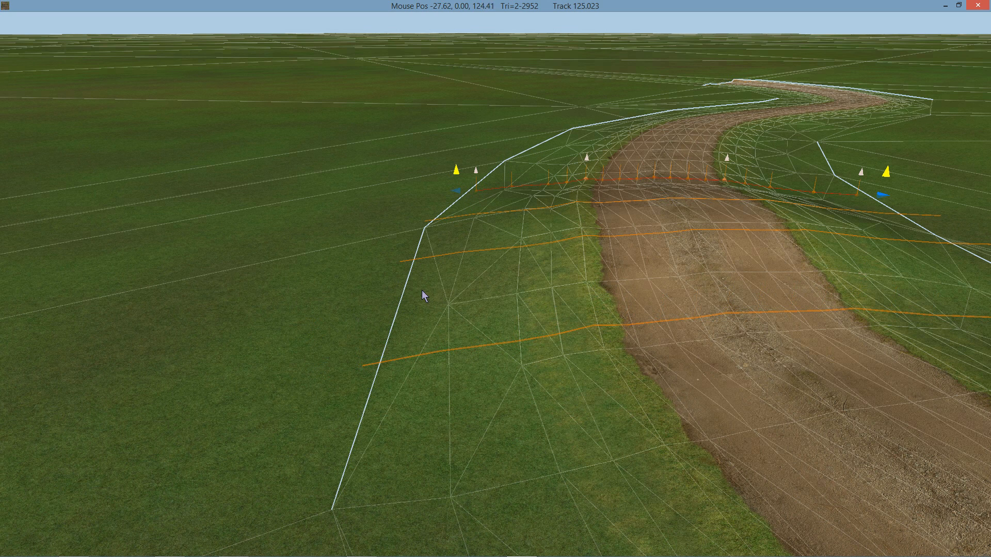
{"action": "left_click", "coordinate": [388, 367]}
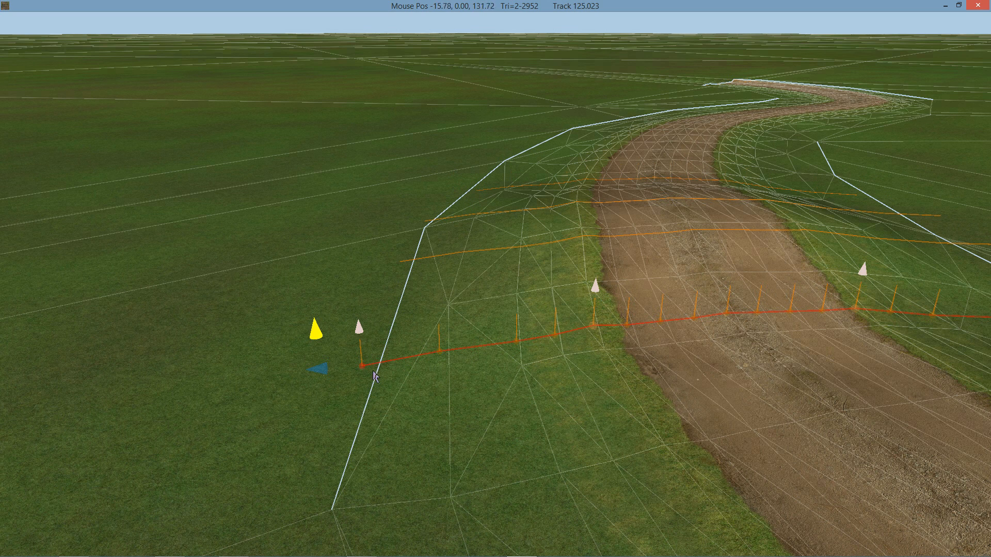
Step: Set the second Random value to 0.10 and Terrain Snap to 35.0, and turn off Reduce
{"action": "mouse_move", "coordinate": [302, 46]}
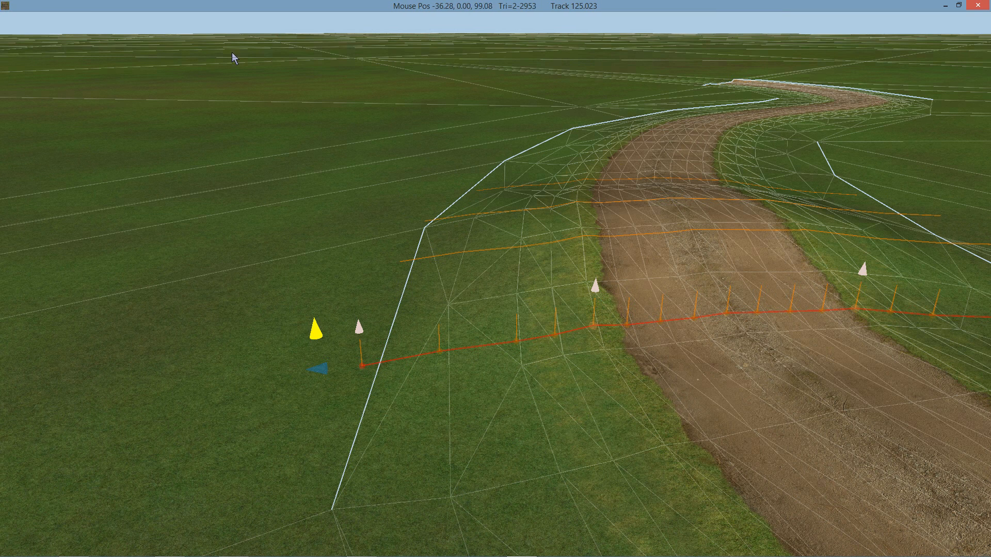
{"action": "mouse_move", "coordinate": [281, 73]}
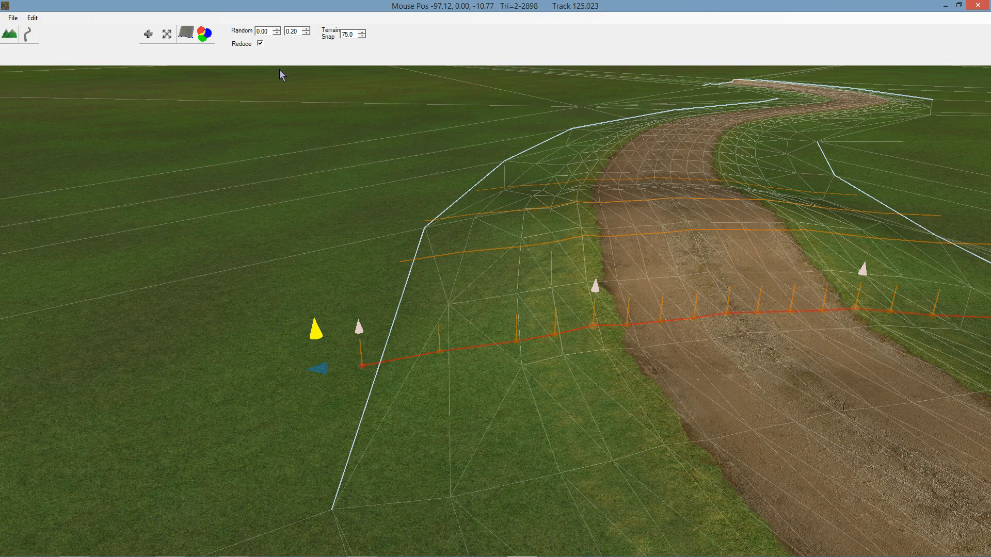
{"action": "left_click", "coordinate": [247, 49]}
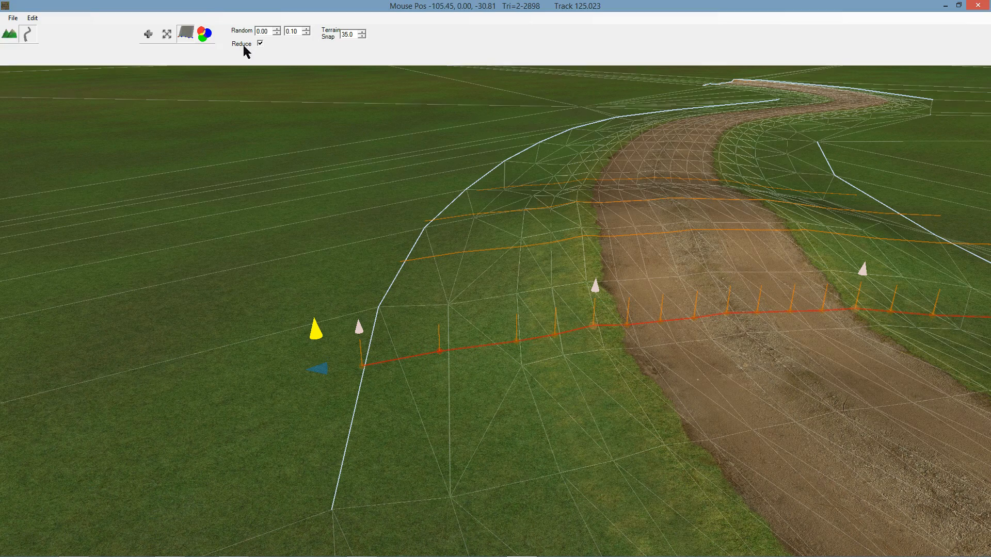
{"action": "left_click", "coordinate": [246, 49]}
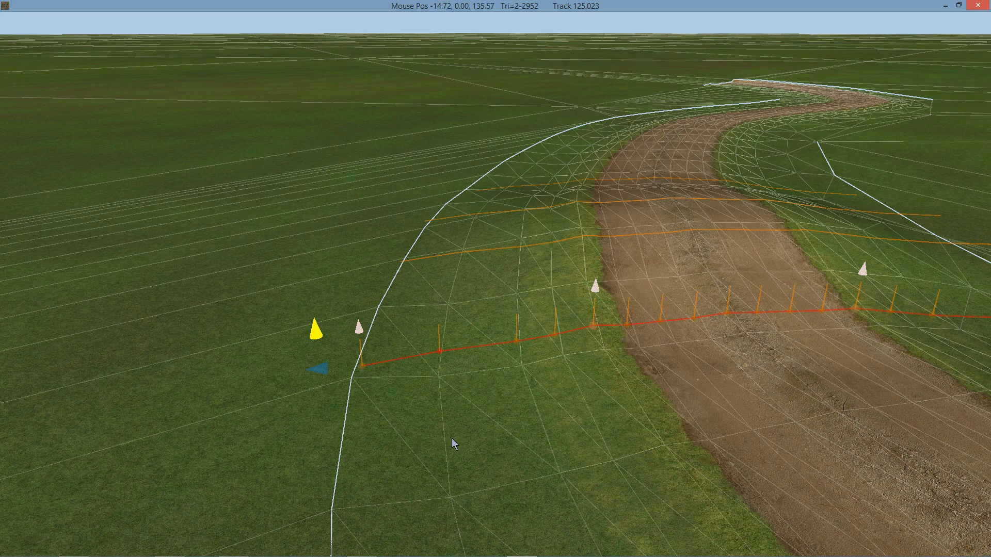
Step: Examine how both outer ends of the selected cross-section meet the redrawn terrain boundary
{"action": "middle_click_drag", "start_coordinate": [794, 292], "coordinate": [500, 303]}
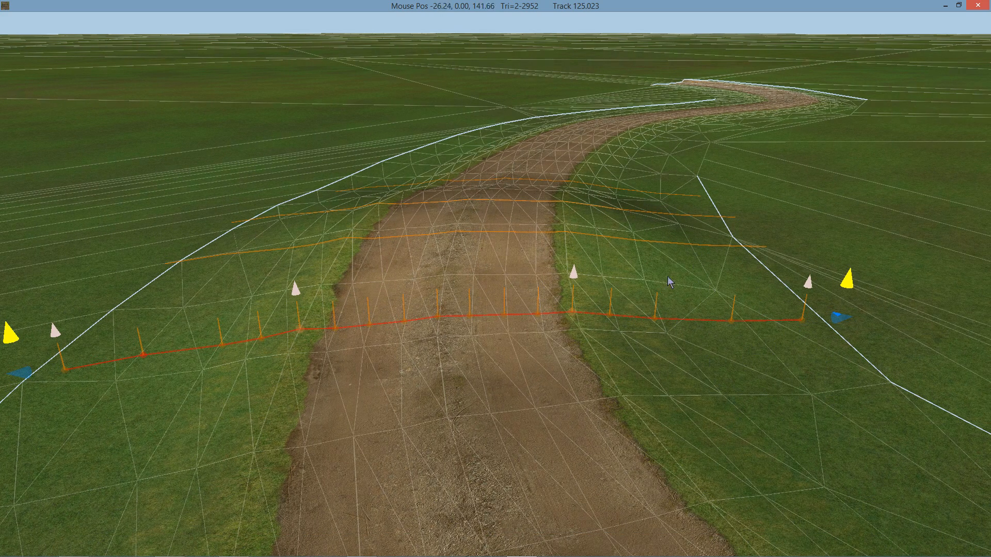
{"action": "middle_click_drag", "start_coordinate": [386, 311], "coordinate": [561, 287]}
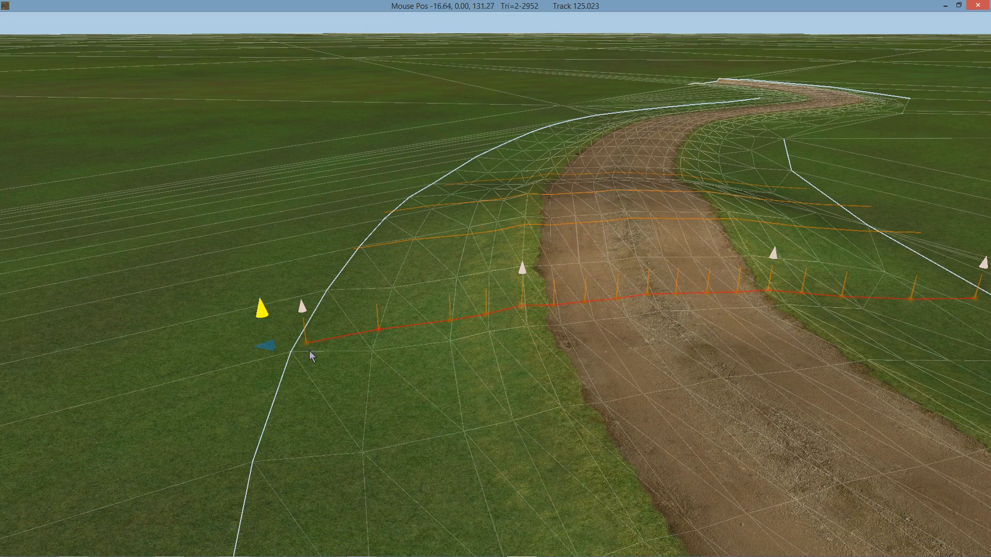
{"action": "middle_click_drag", "start_coordinate": [626, 184], "coordinate": [596, 186]}
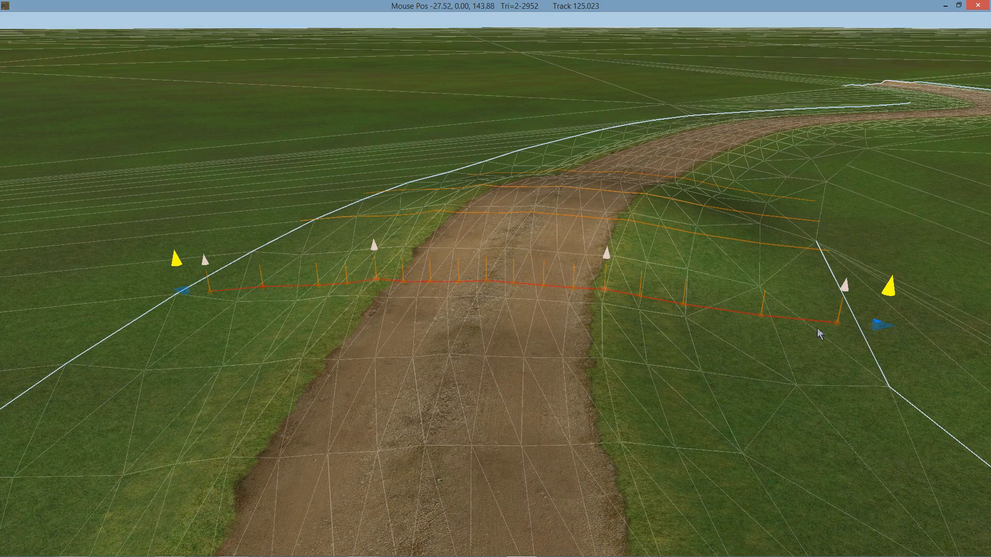
{"action": "left_click_drag", "start_coordinate": [849, 290], "coordinate": [729, 280]}
{"action": "key", "text": "ctrl+z"}
Step: Switch to moving track nodes and reposition the three farthest nodes to swing the track into a wide curve
{"action": "scroll", "coordinate": [725, 277], "scroll_direction": "down", "scroll_amount": 5}
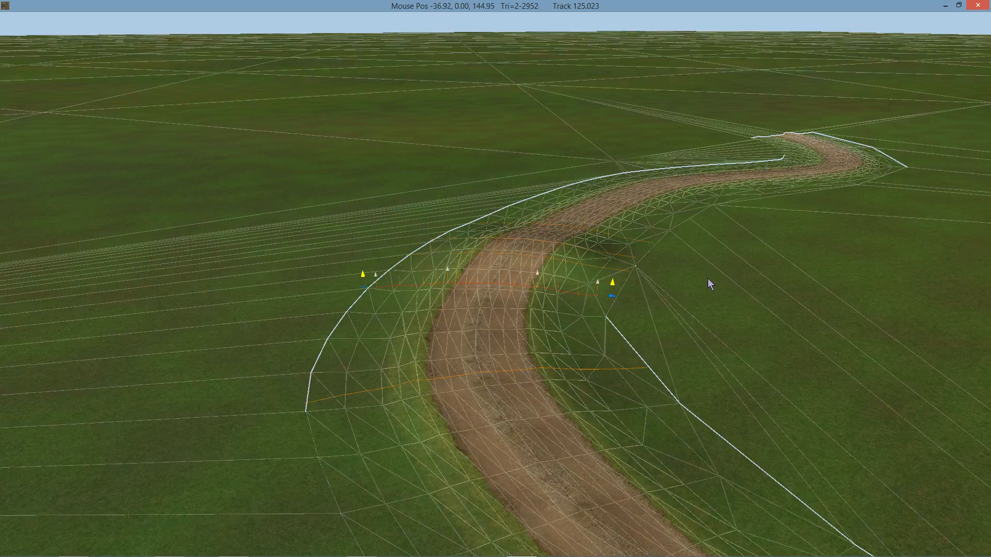
{"action": "middle_click_drag", "start_coordinate": [689, 304], "coordinate": [671, 345]}
{"action": "scroll", "coordinate": [656, 309], "scroll_direction": "down", "scroll_amount": 3}
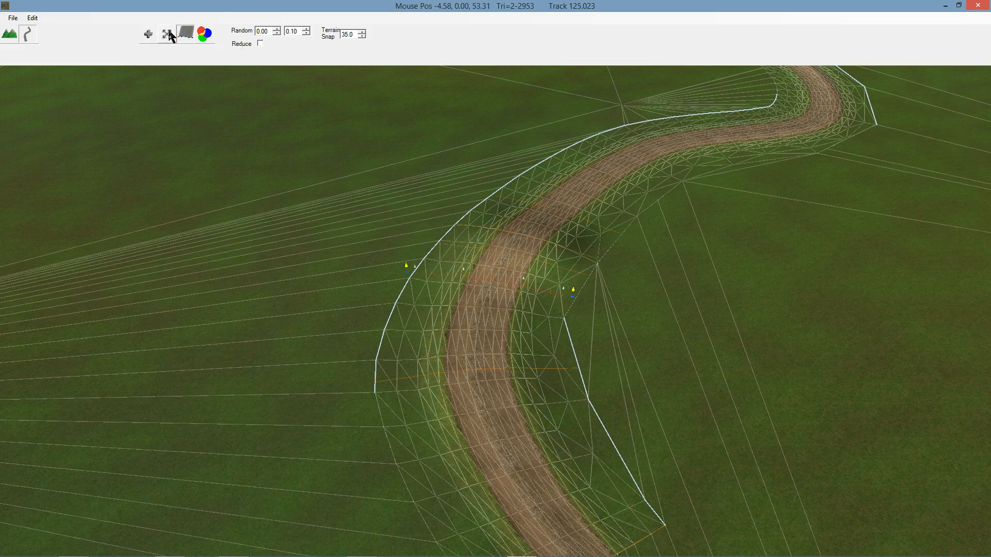
{"action": "left_click", "coordinate": [168, 32]}
{"action": "left_click_drag", "start_coordinate": [658, 163], "coordinate": [703, 240]}
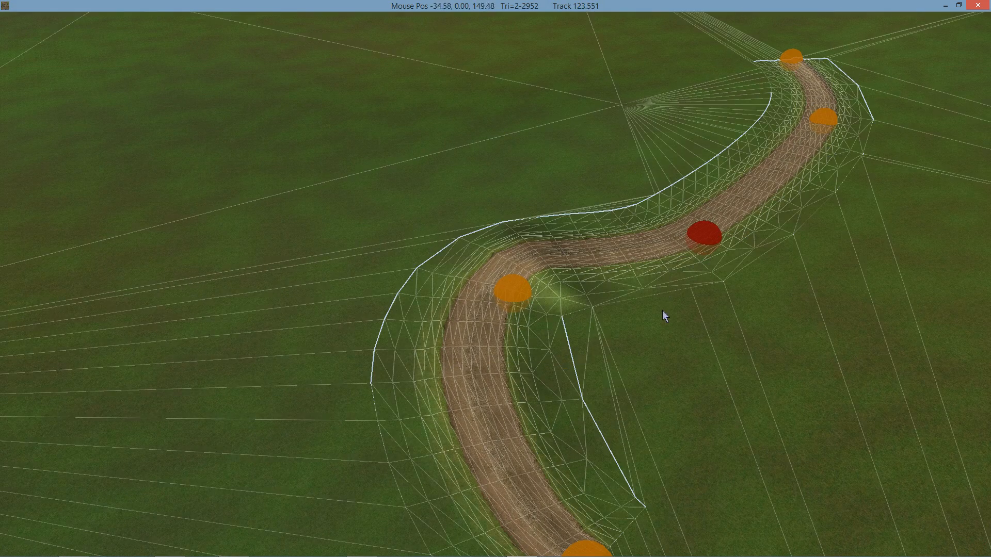
{"action": "left_click_drag", "start_coordinate": [835, 126], "coordinate": [864, 264]}
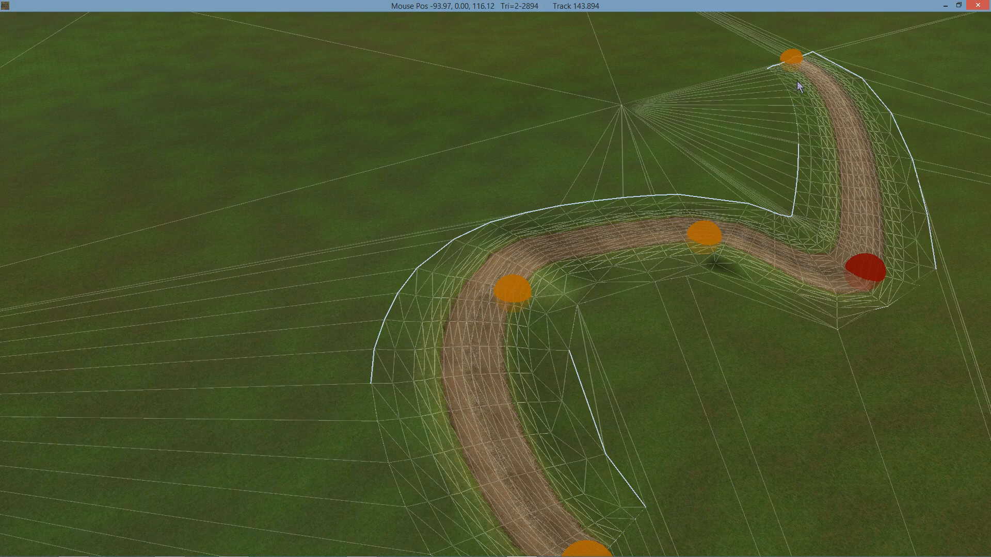
{"action": "left_click_drag", "start_coordinate": [795, 76], "coordinate": [976, 424]}
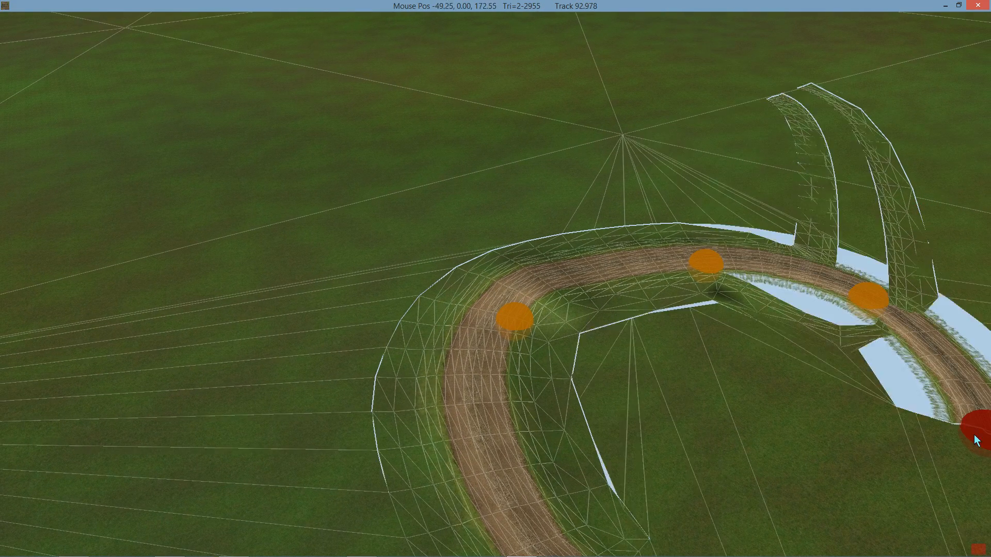
Step: Pull the two track nodes following the crest's node inward to reshape the curve into tighter bends
{"action": "right_click_drag", "start_coordinate": [760, 363], "coordinate": [695, 330]}
{"action": "scroll", "coordinate": [694, 330], "scroll_direction": "up", "scroll_amount": 3}
{"action": "right_click_drag", "start_coordinate": [755, 286], "coordinate": [831, 288]}
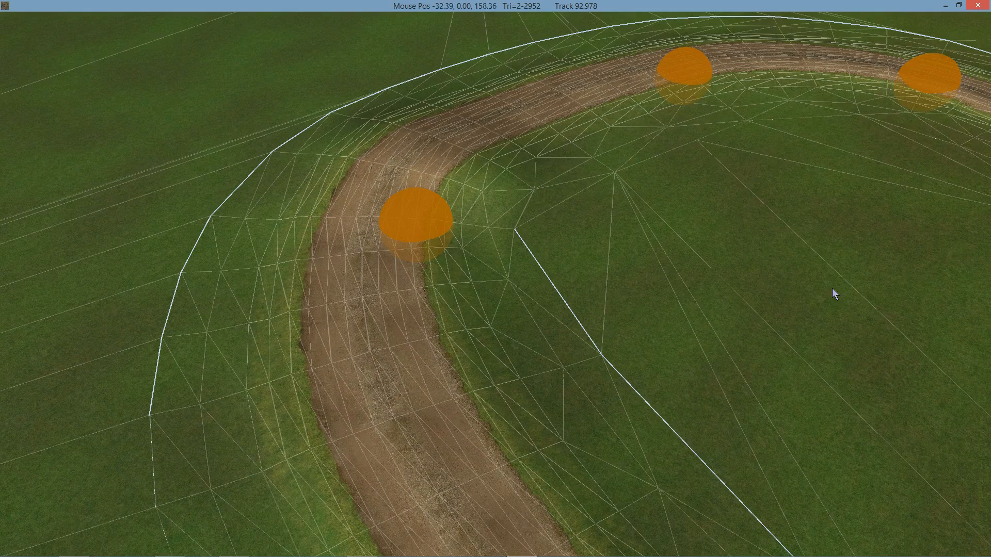
{"action": "left_click_drag", "start_coordinate": [691, 89], "coordinate": [707, 181]}
{"action": "left_click_drag", "start_coordinate": [934, 78], "coordinate": [926, 333]}
Step: Insert a track node on the curved stretch between the track's near end and the crest's node
{"action": "scroll", "coordinate": [543, 260], "scroll_direction": "up", "scroll_amount": 2}
{"action": "right_click_drag", "start_coordinate": [543, 258], "coordinate": [712, 240]}
{"action": "right_click_drag", "start_coordinate": [657, 121], "coordinate": [659, 138]}
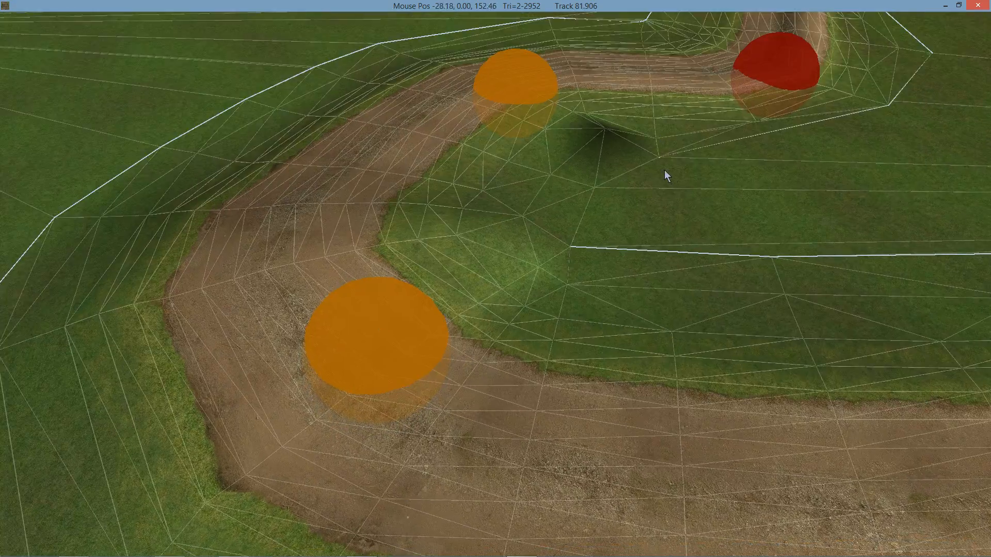
{"action": "scroll", "coordinate": [664, 172], "scroll_direction": "up", "scroll_amount": 3}
{"action": "scroll", "coordinate": [664, 175], "scroll_direction": "down", "scroll_amount": 5}
{"action": "right_click_drag", "start_coordinate": [683, 212], "coordinate": [732, 243]}
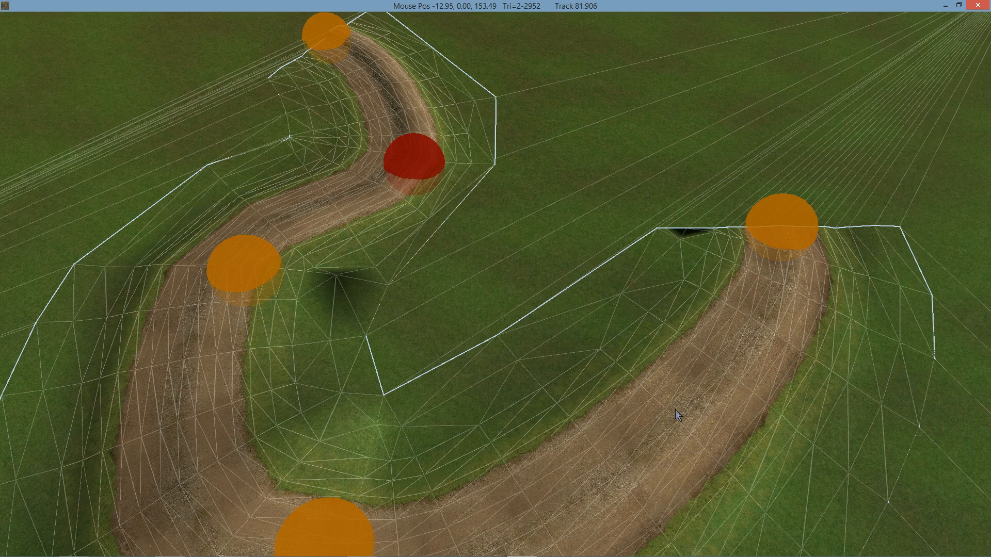
{"action": "left_click", "coordinate": [652, 431]}
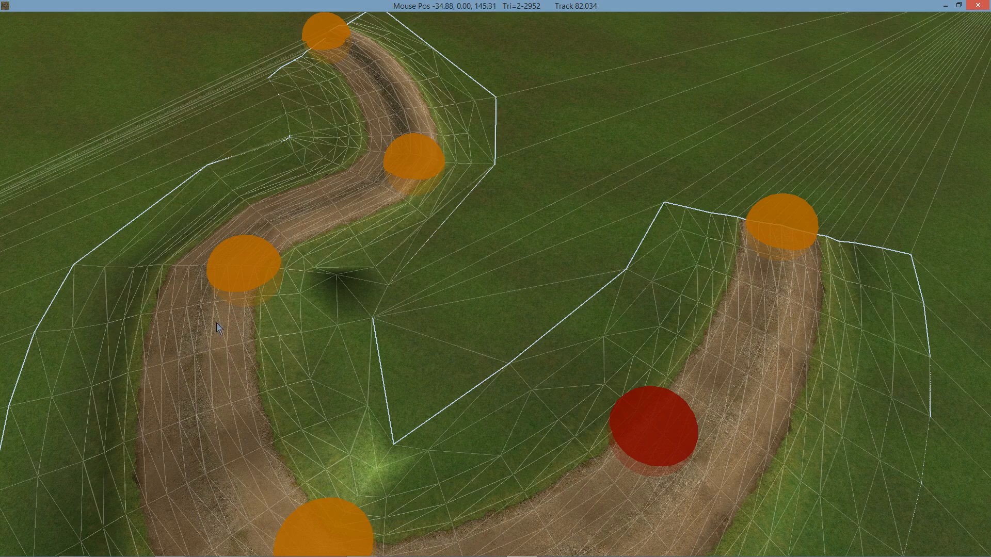
Step: Inspect the terrain mesh inside the tight bend and switch back to cross-section editing there
{"action": "middle_click_drag", "start_coordinate": [408, 398], "coordinate": [394, 379]}
{"action": "scroll", "coordinate": [392, 380], "scroll_direction": "up", "scroll_amount": 4}
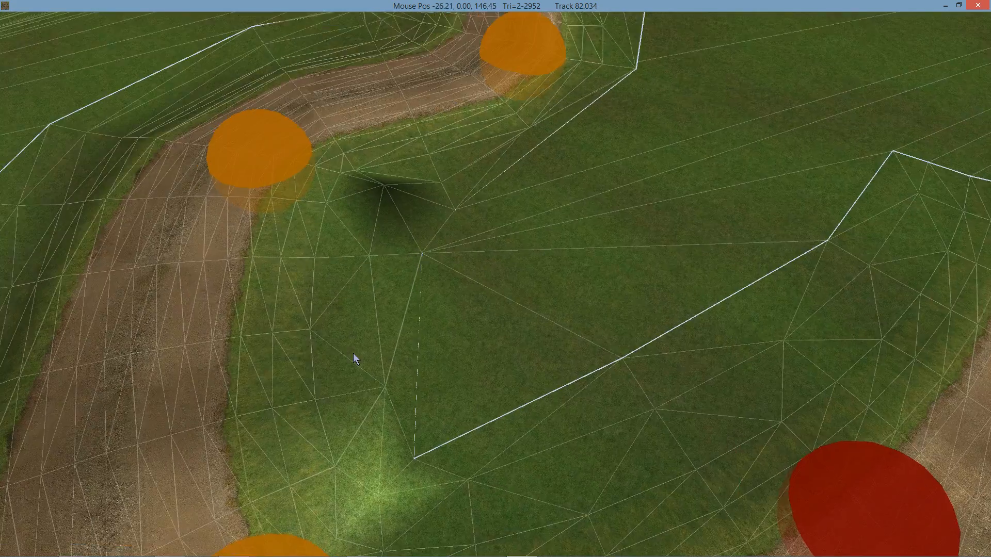
{"action": "middle_click_drag", "start_coordinate": [353, 353], "coordinate": [318, 346]}
{"action": "scroll", "coordinate": [318, 347], "scroll_direction": "down", "scroll_amount": 3}
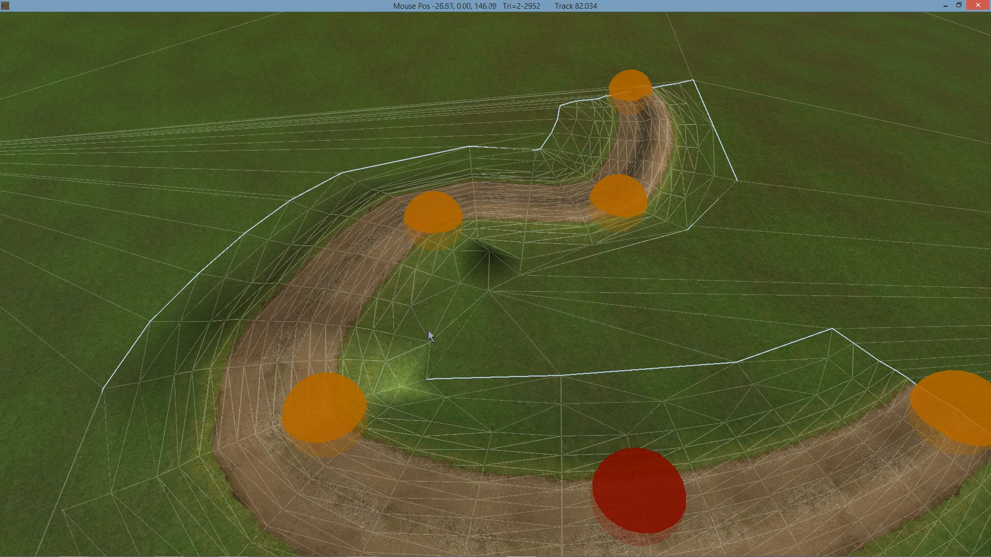
{"action": "middle_click_drag", "start_coordinate": [502, 308], "coordinate": [459, 321]}
{"action": "scroll", "coordinate": [460, 310], "scroll_direction": "up", "scroll_amount": 4}
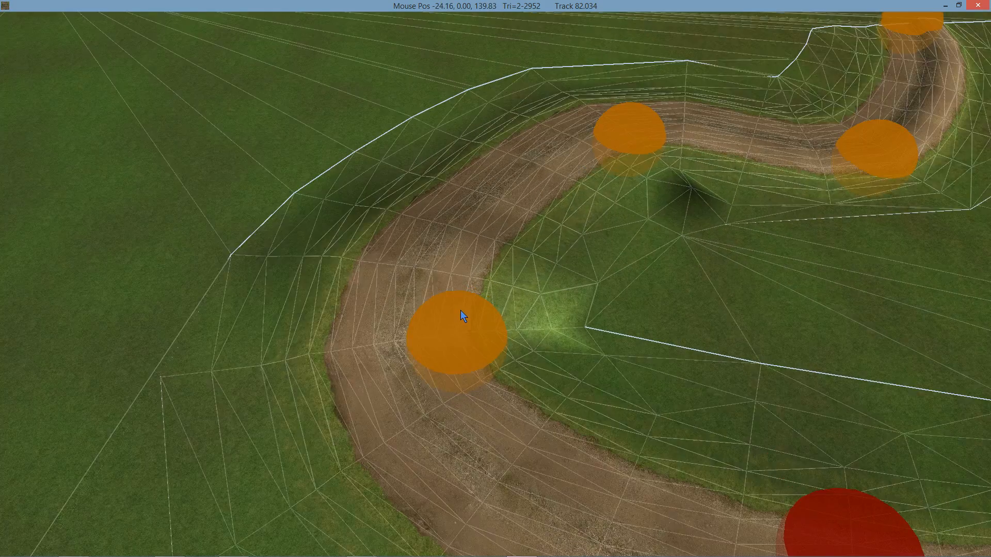
{"action": "mouse_move", "coordinate": [230, 31]}
{"action": "left_click", "coordinate": [186, 35]}
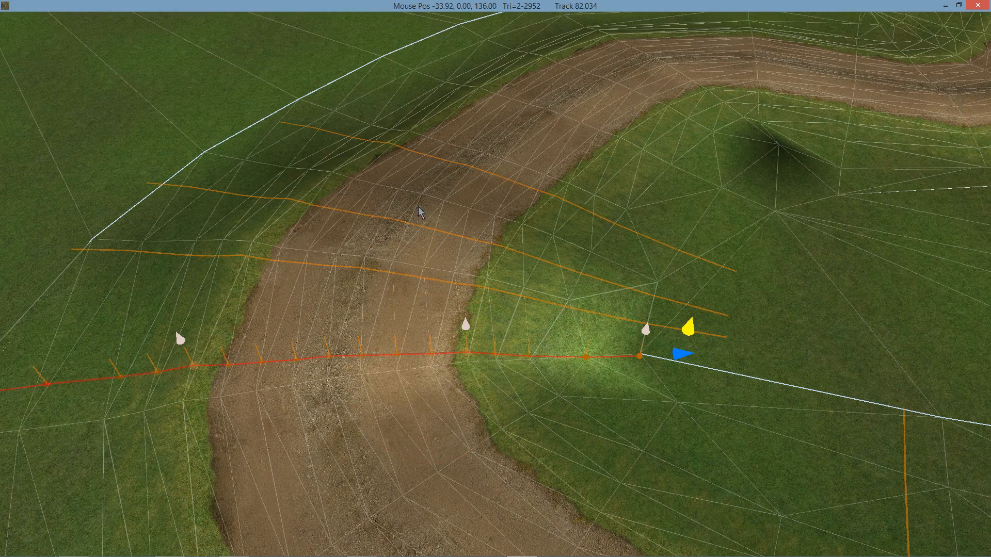
Step: Shorten the three cross-sections just beyond the tight bend by pulling their outermost points on the inside of the curve closer to the track
{"action": "left_click", "coordinate": [709, 333]}
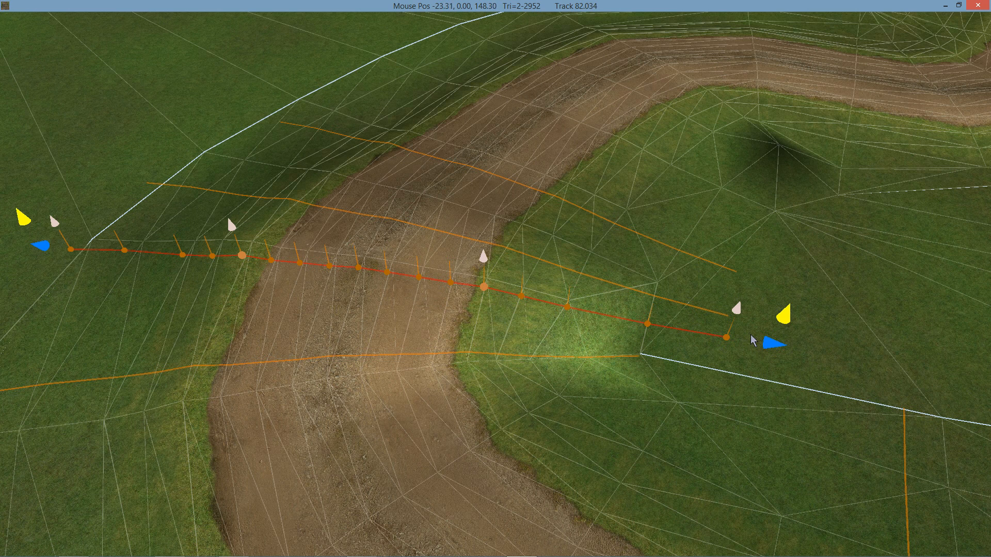
{"action": "left_click_drag", "start_coordinate": [737, 314], "coordinate": [659, 296]}
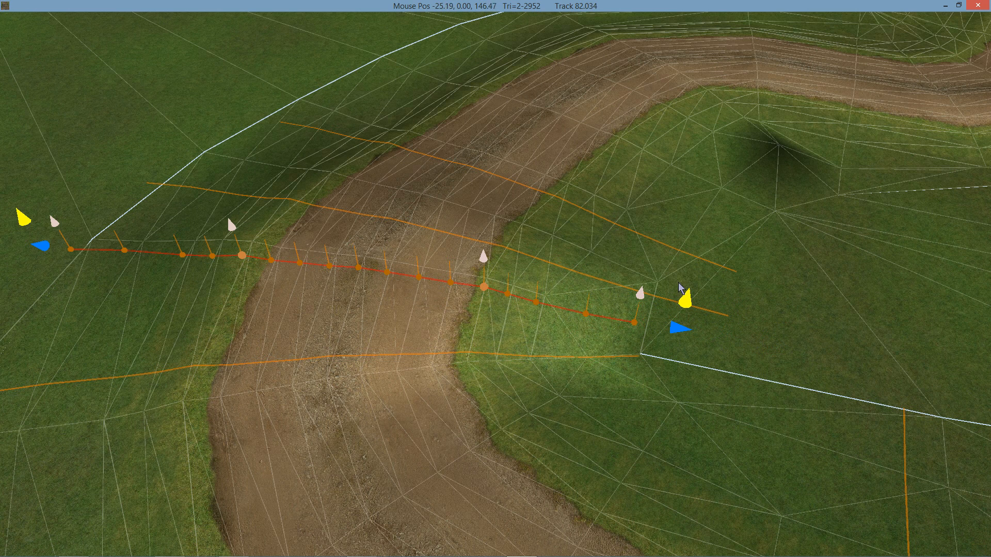
{"action": "left_click", "coordinate": [659, 295]}
{"action": "left_click_drag", "start_coordinate": [735, 292], "coordinate": [639, 268]}
{"action": "left_click", "coordinate": [725, 266]}
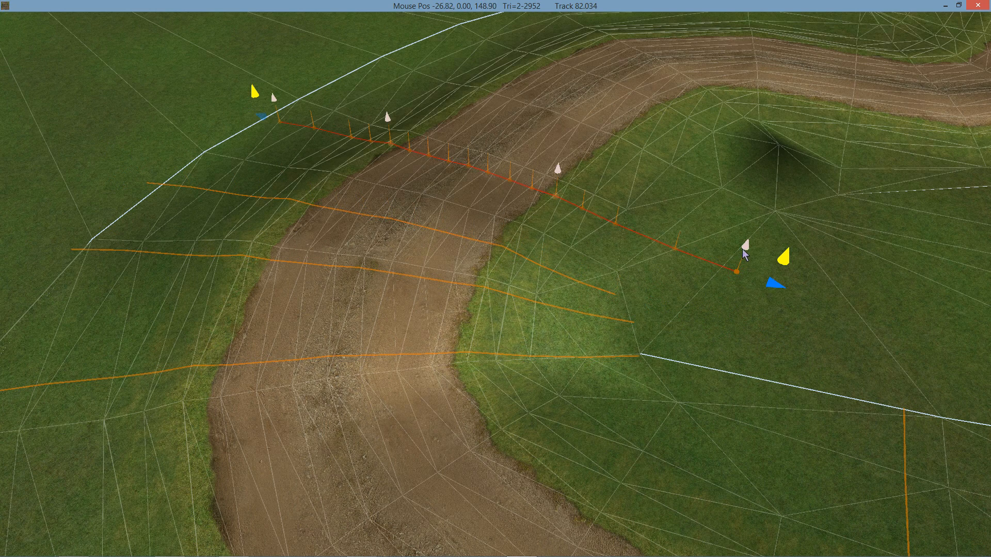
{"action": "left_click_drag", "start_coordinate": [742, 249], "coordinate": [649, 208]}
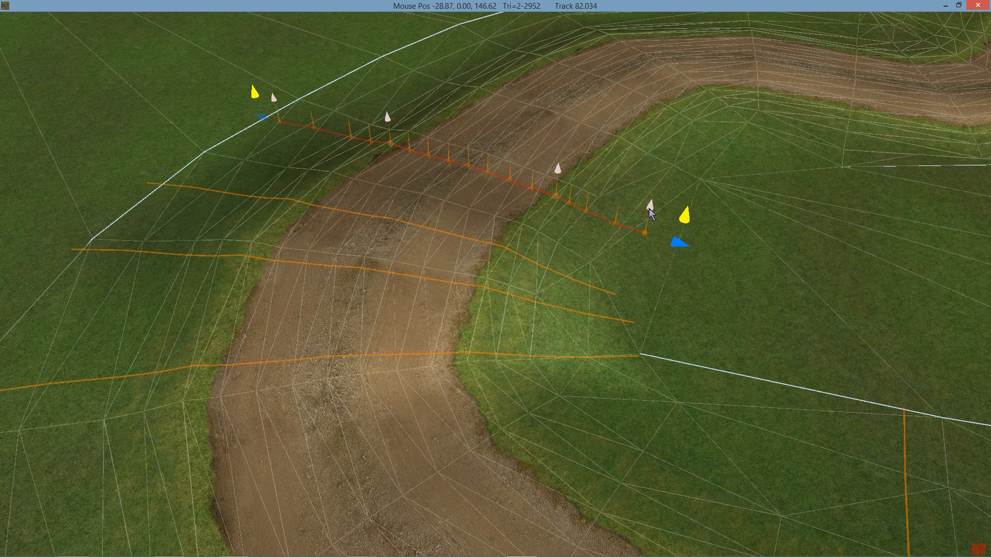
Step: Examine the terrain mesh and boundary line along the inner side of the bends, from the shortened cross-sections to the track's far end
{"action": "middle_click_drag", "start_coordinate": [772, 147], "coordinate": [653, 206]}
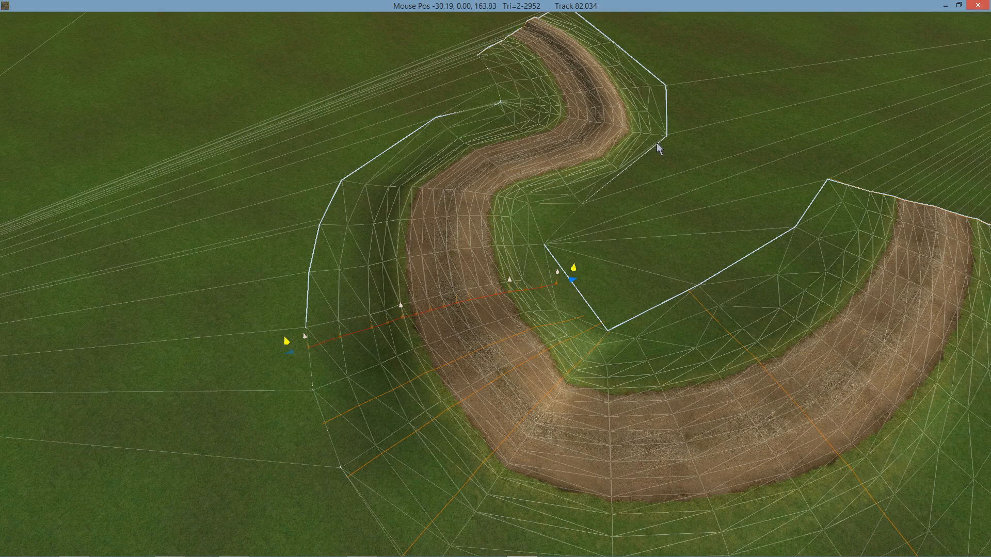
{"action": "right_click_drag", "start_coordinate": [616, 186], "coordinate": [519, 391]}
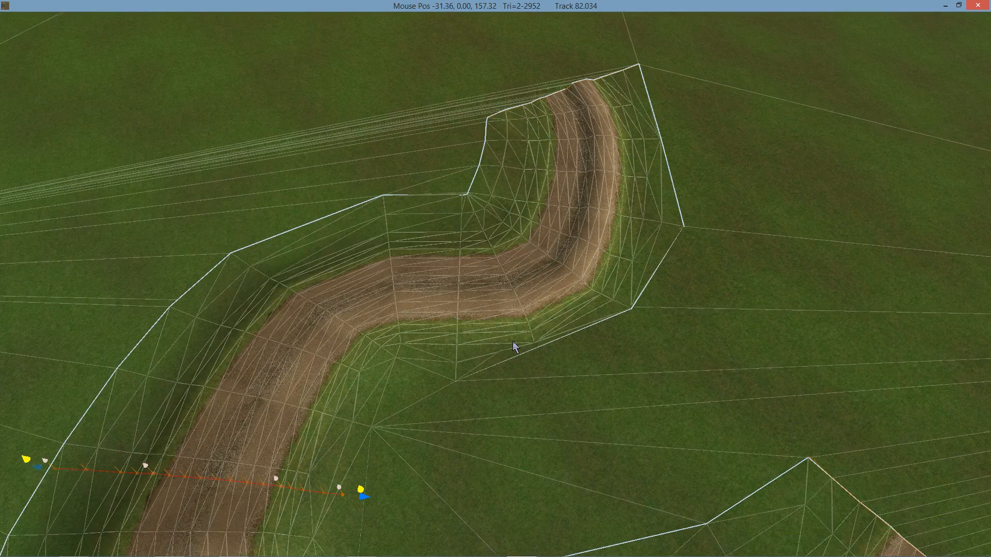
{"action": "right_click_drag", "start_coordinate": [513, 342], "coordinate": [459, 383]}
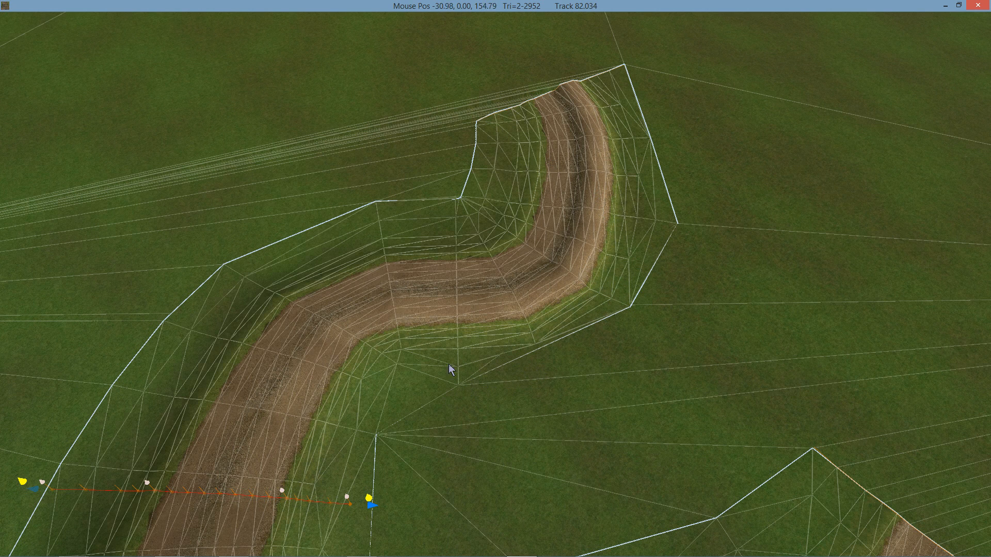
{"action": "scroll", "coordinate": [504, 354], "scroll_direction": "down", "scroll_amount": 5}
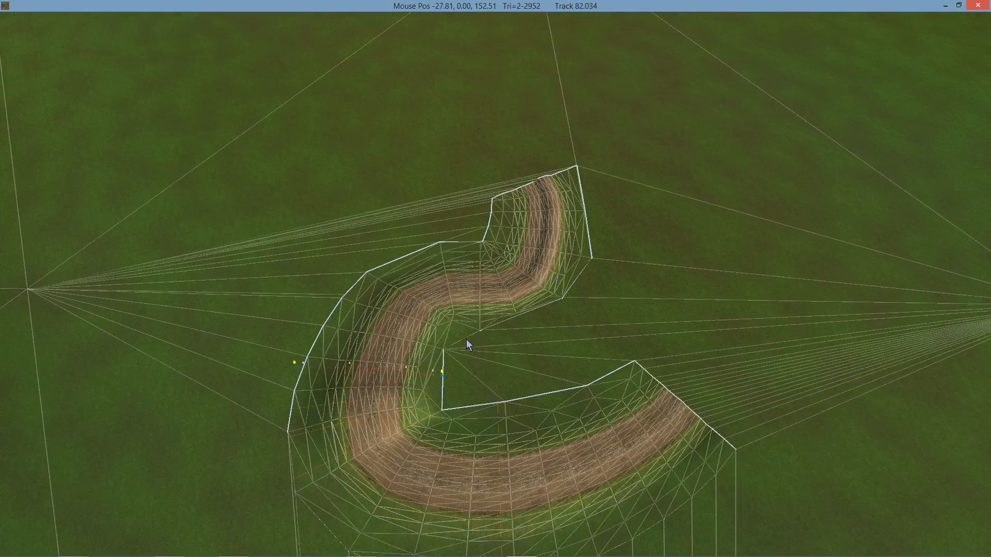
{"action": "middle_click_drag", "start_coordinate": [466, 339], "coordinate": [498, 328]}
{"action": "scroll", "coordinate": [433, 340], "scroll_direction": "up", "scroll_amount": 5}
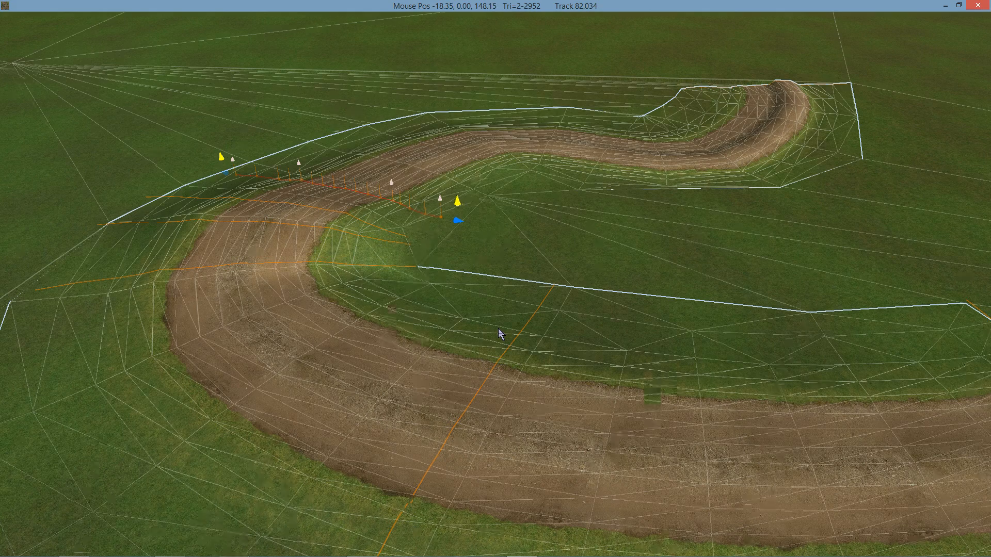